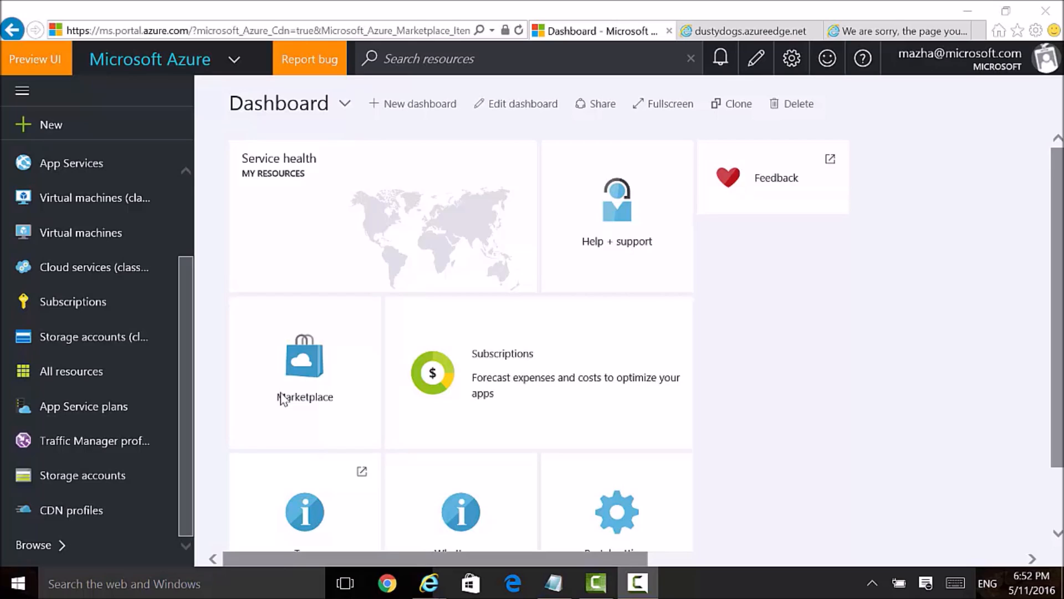
- Start a new CDN profile from the Media + CDN category, named demo, in the existing resource group dustydogResourceGroup
click(75, 127)
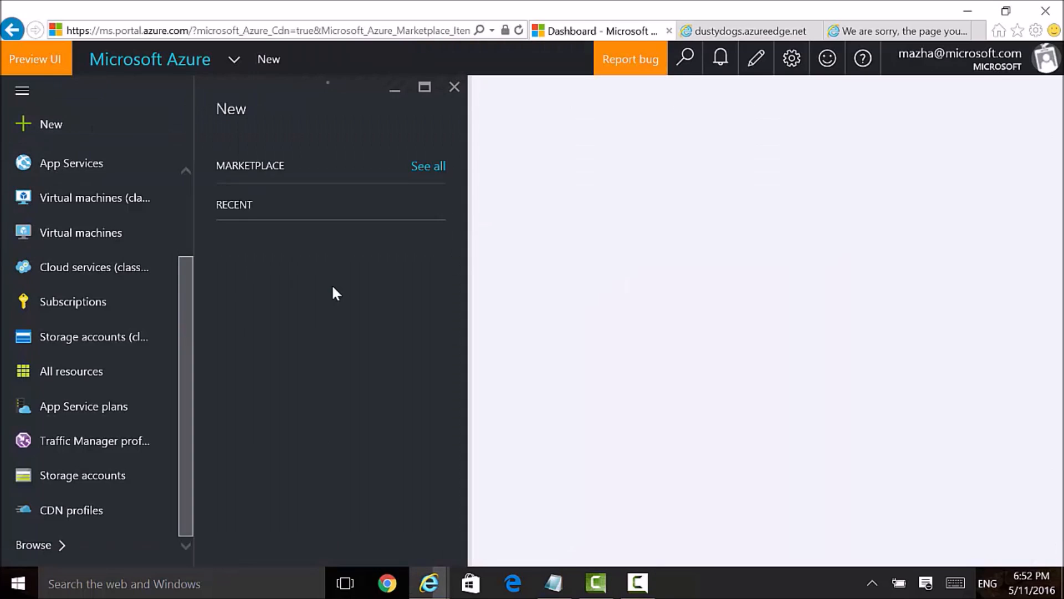
click(308, 413)
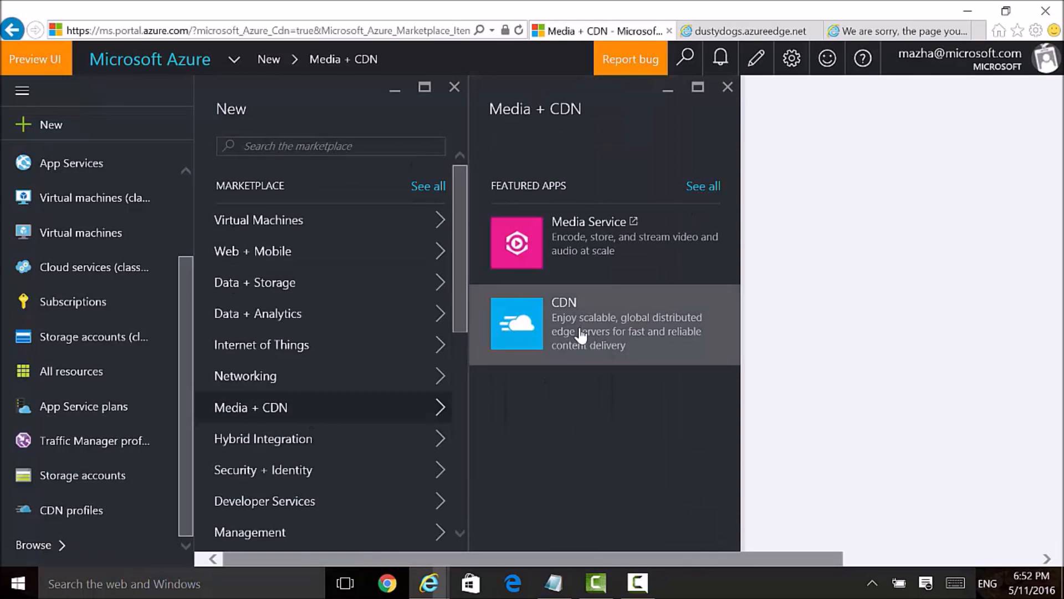
click(580, 333)
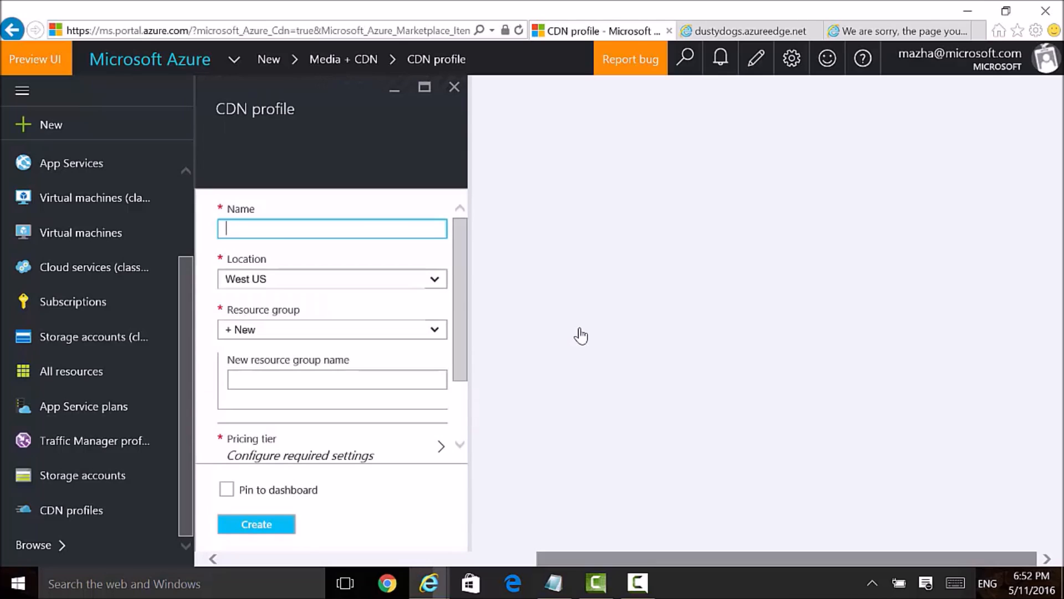
text(demo)
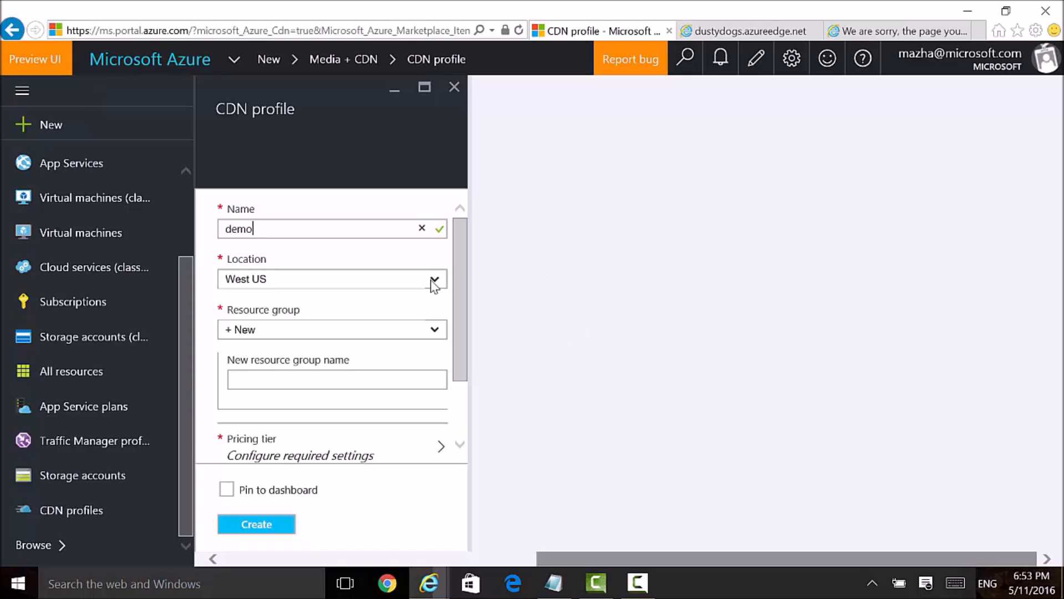
click(434, 329)
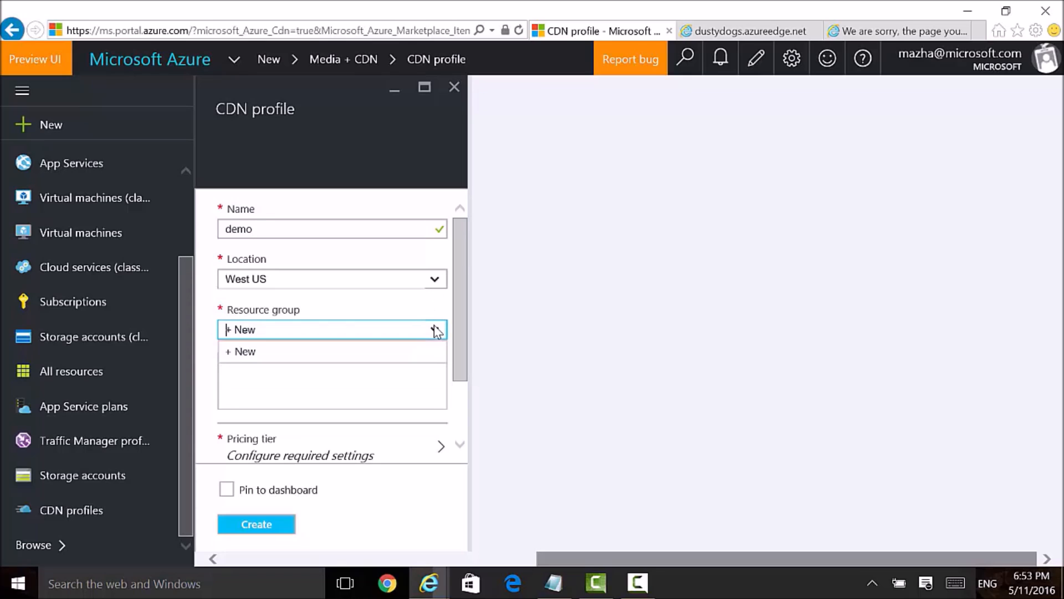
click(340, 379)
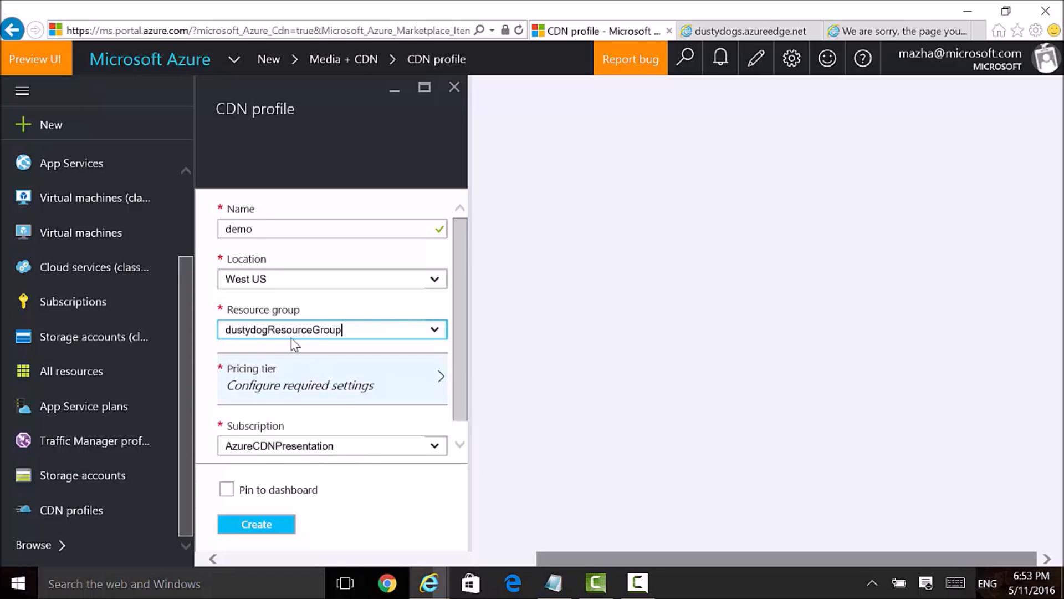
- Choose the S2 Standard Akamai pricing tier for the demo profile and create the profile
click(431, 379)
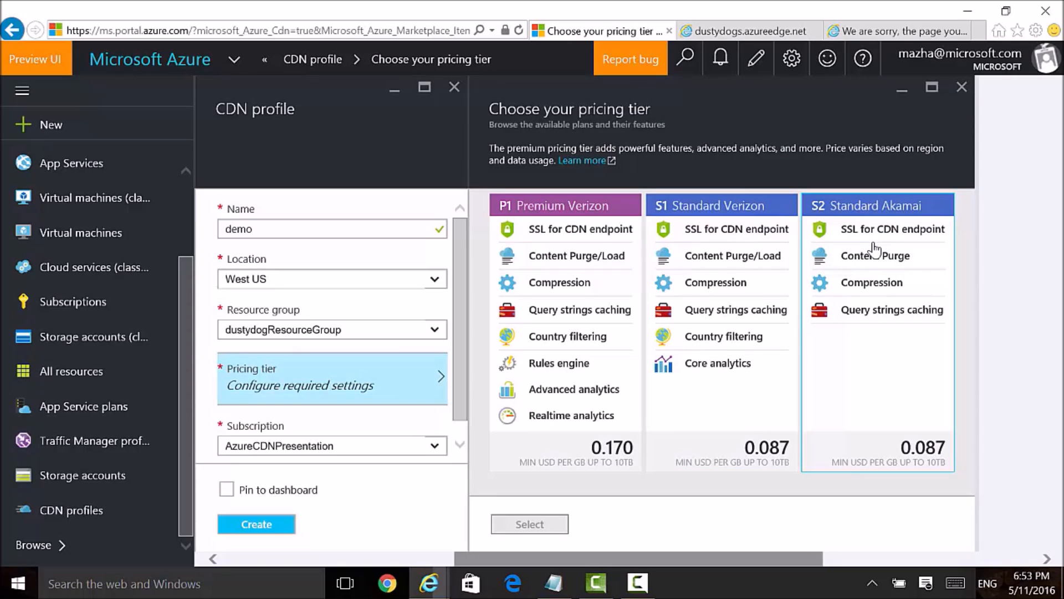
click(876, 283)
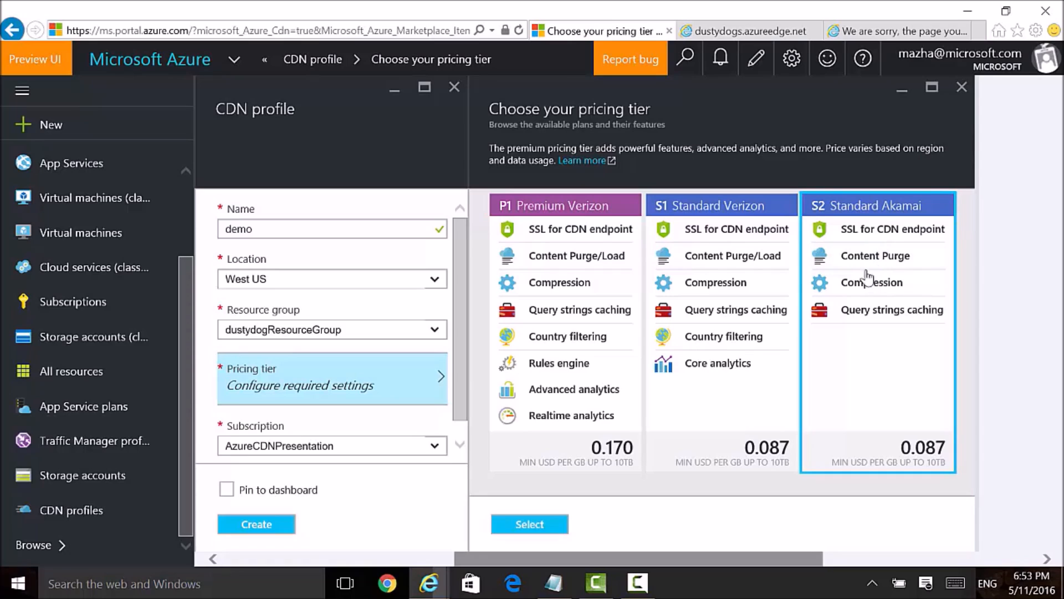
click(556, 526)
scroll(435, 452, down, 1)
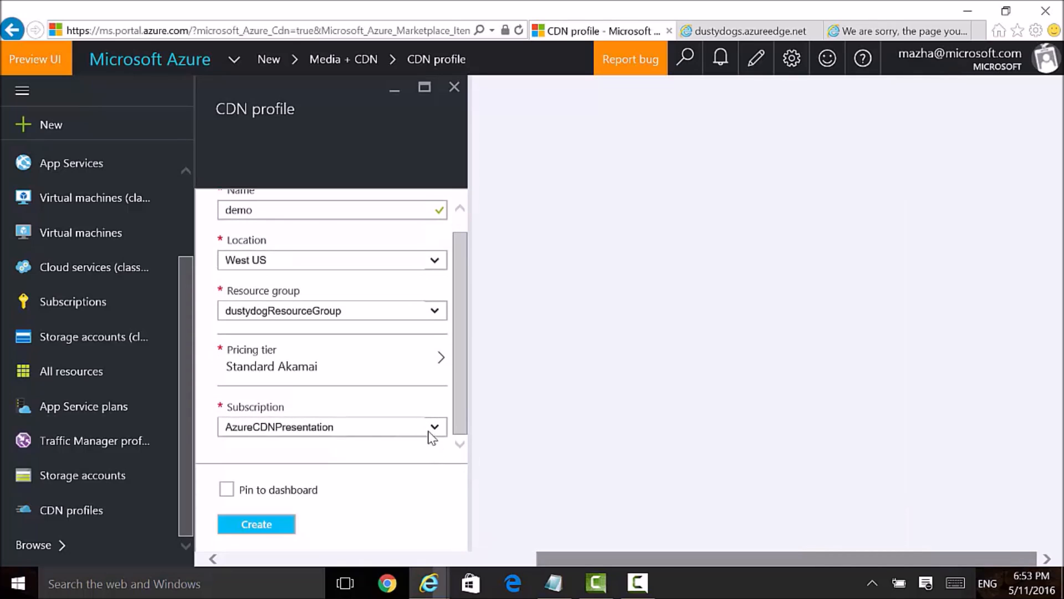
click(272, 526)
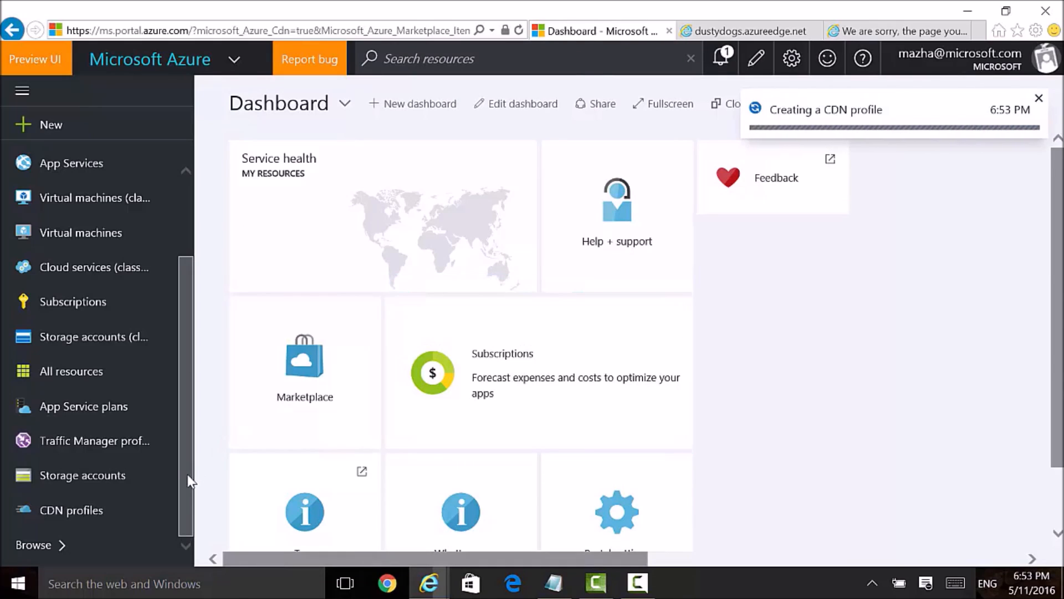
- Find CDN profiles among all services by filtering for cdn, and open the list of profiles
click(69, 553)
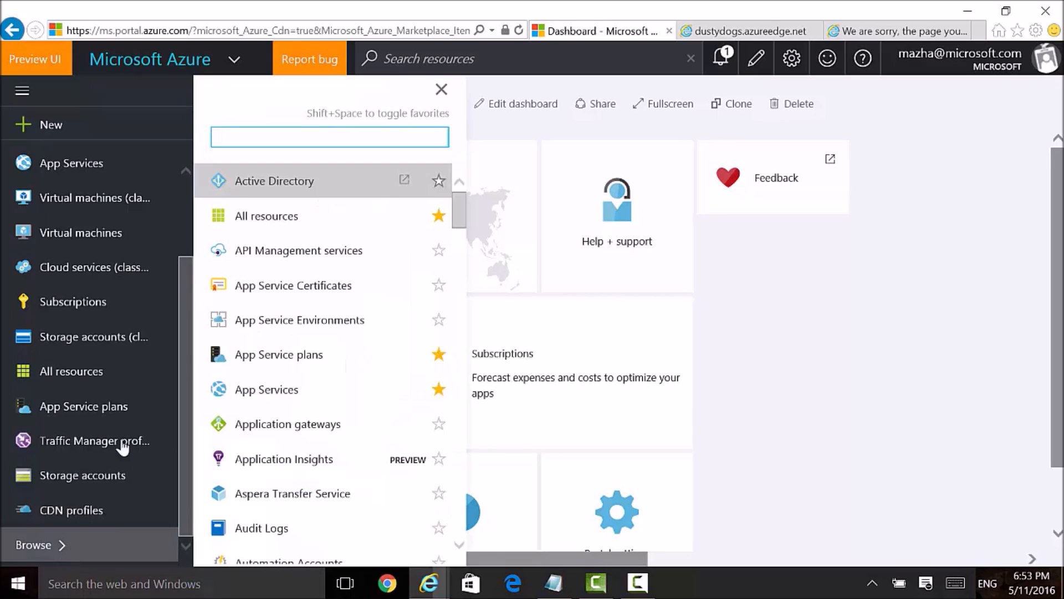
text(cdn)
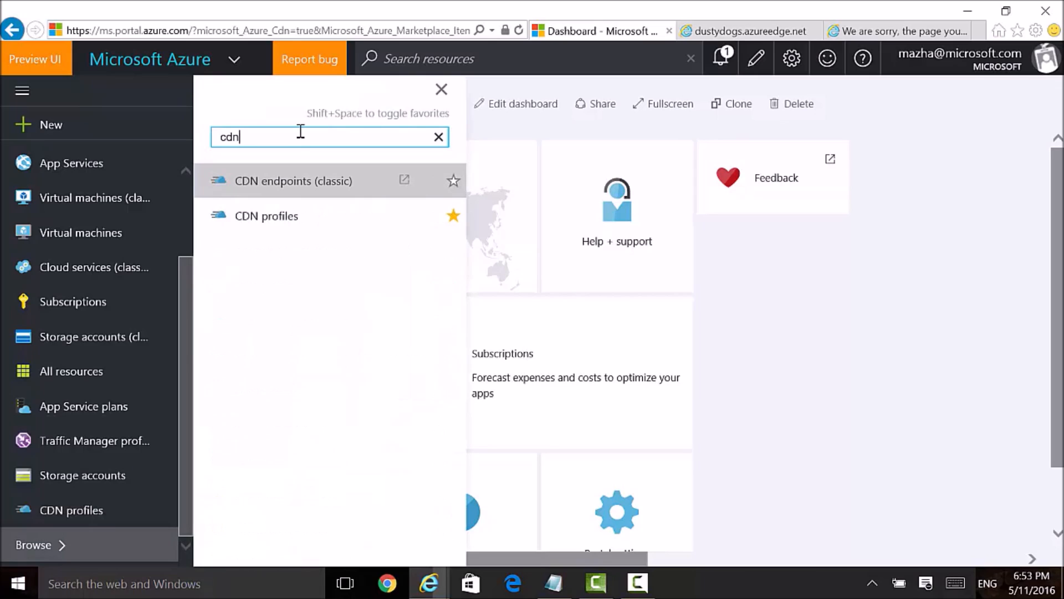
click(274, 222)
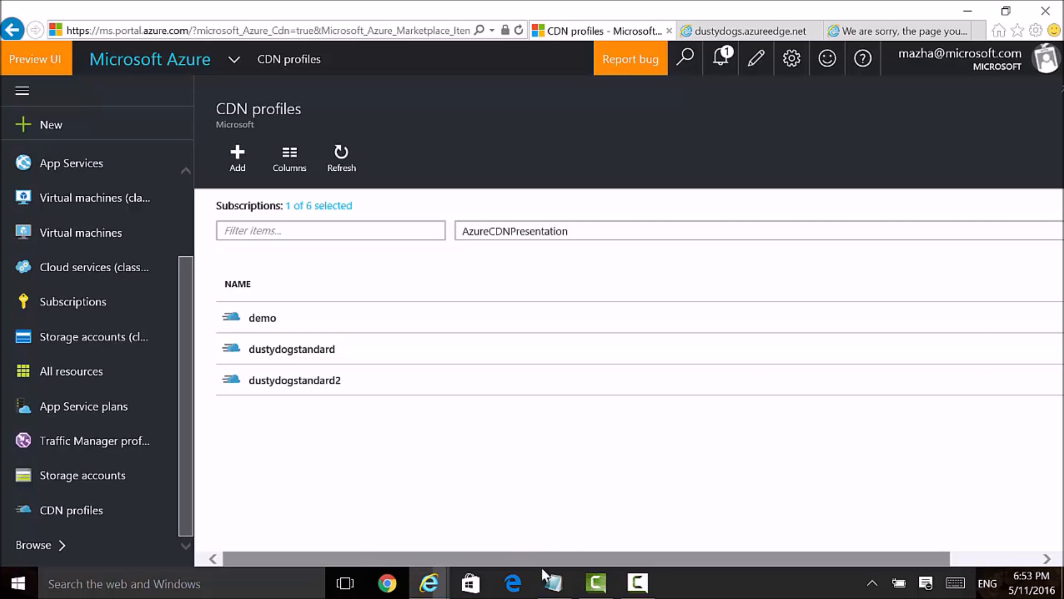
- Review the origin URL and the dustydogs endpoint hostname in the Notepad notes, and return to the Azure portal
click(555, 591)
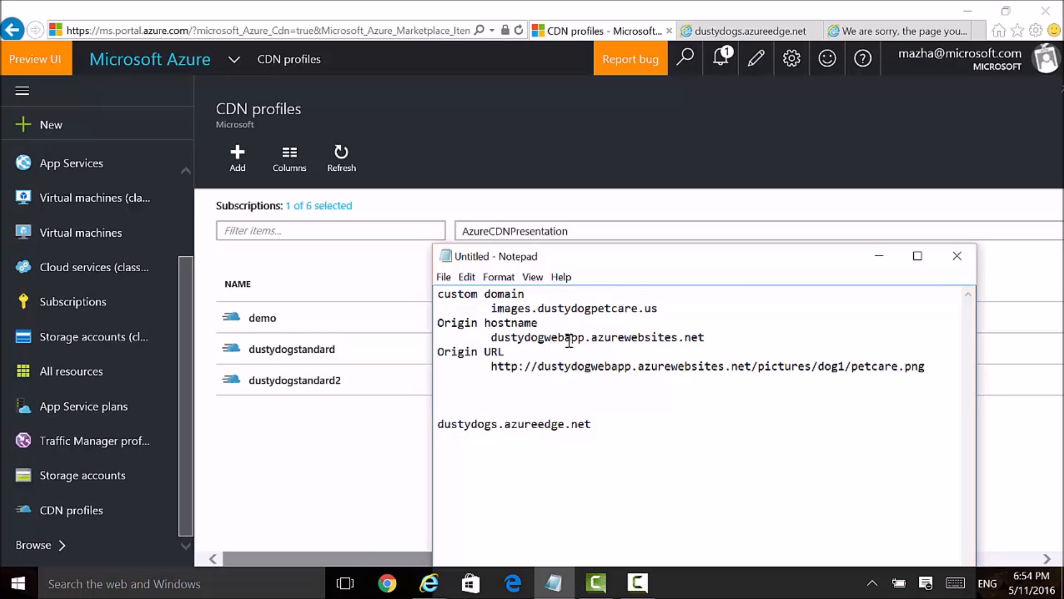
drag(491, 366, 931, 366)
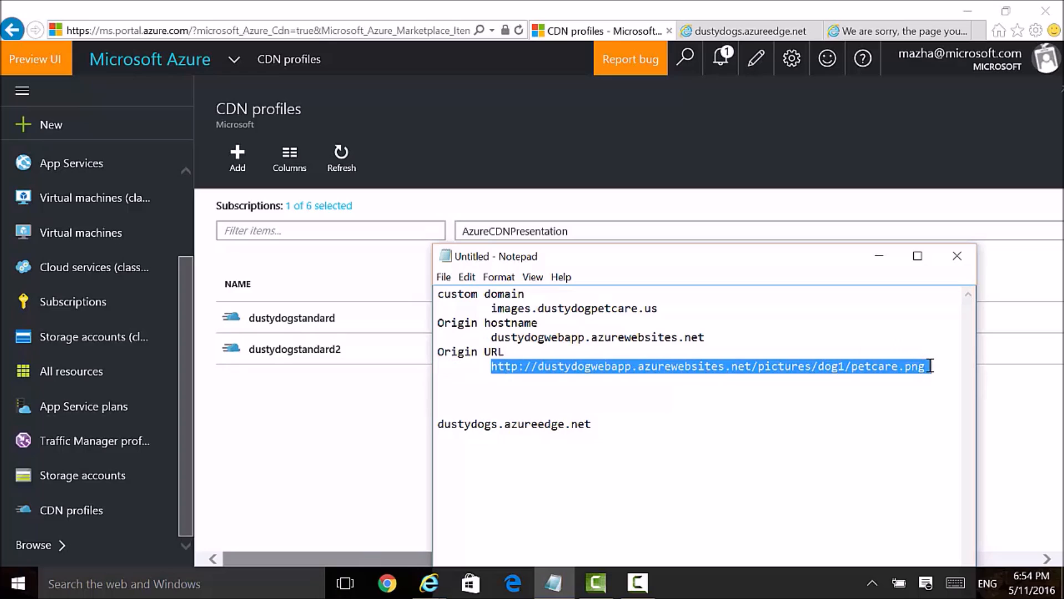
click(628, 391)
drag(499, 425, 439, 427)
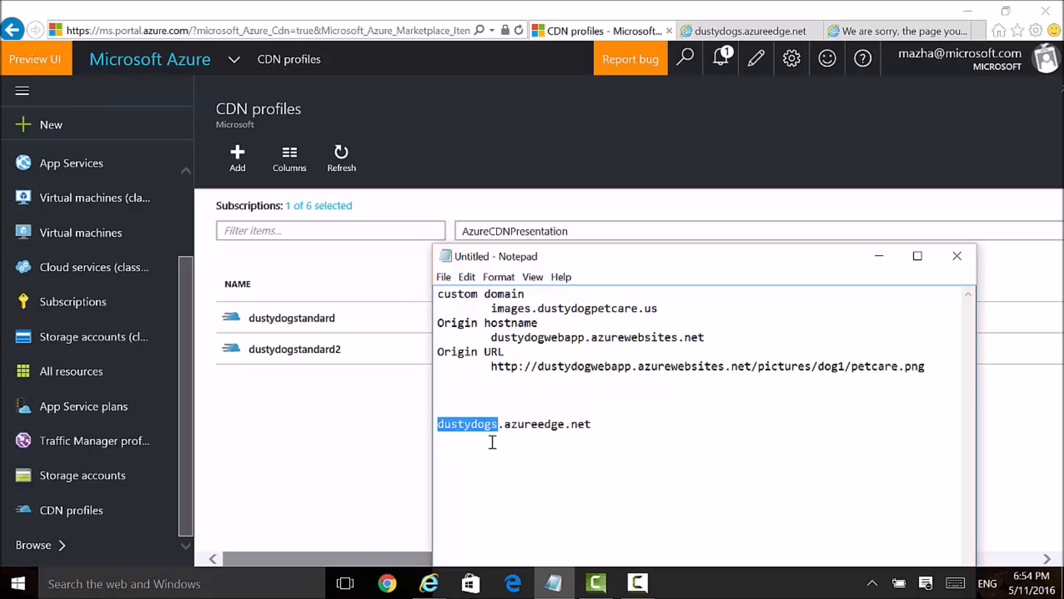
click(514, 137)
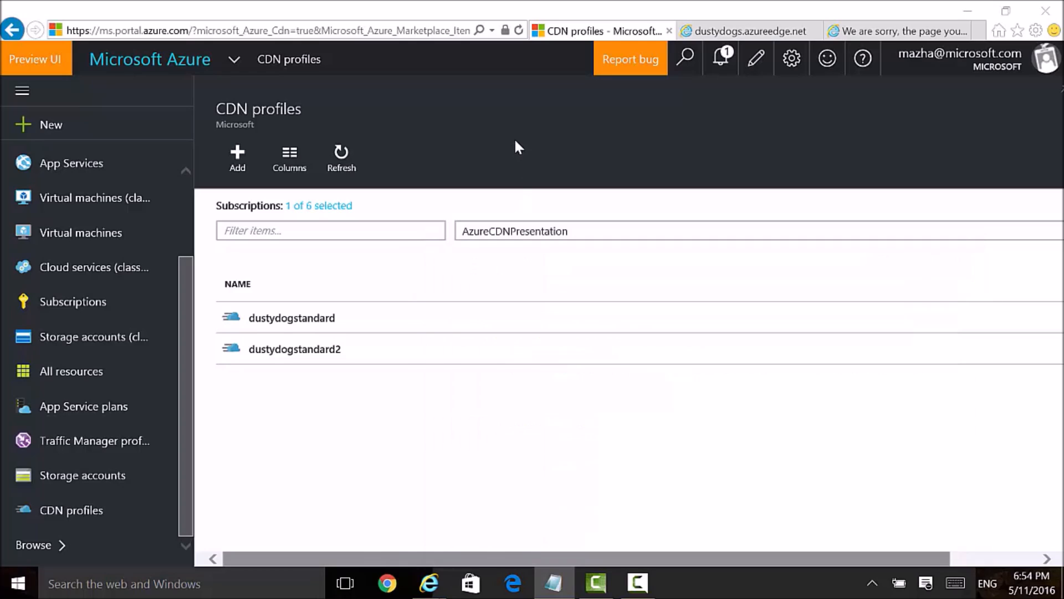
- Refresh the profile list, open the demo profile and start a new endpoint named dustydogs with origin type Web App
click(345, 165)
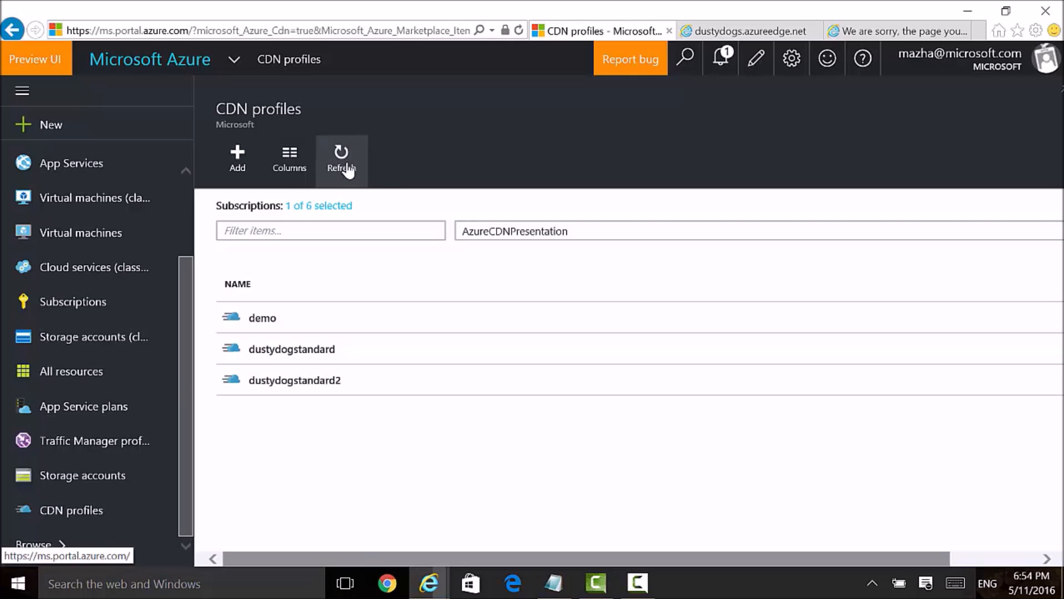
click(335, 329)
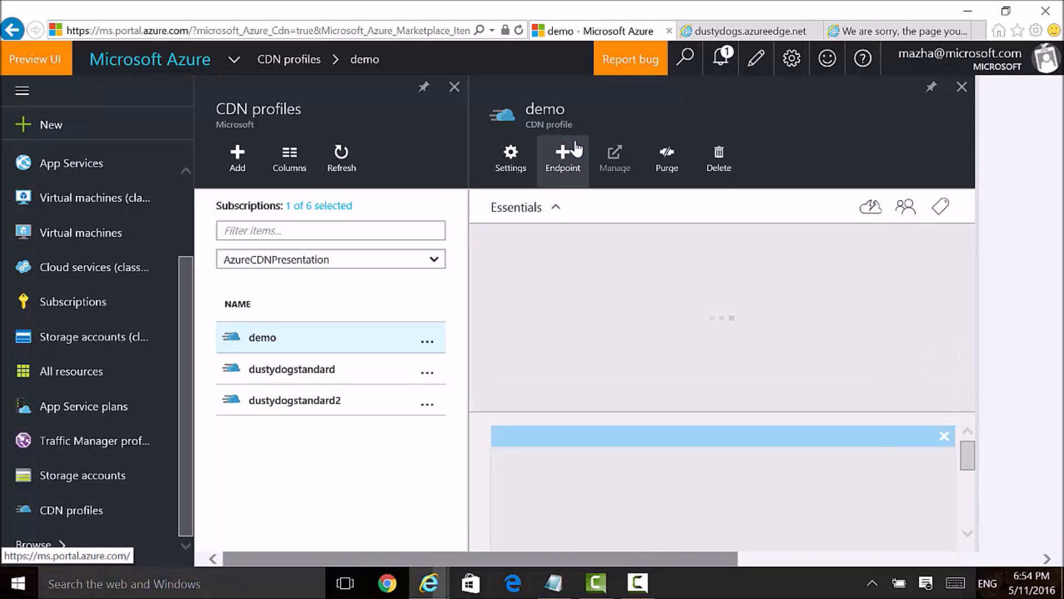
click(575, 164)
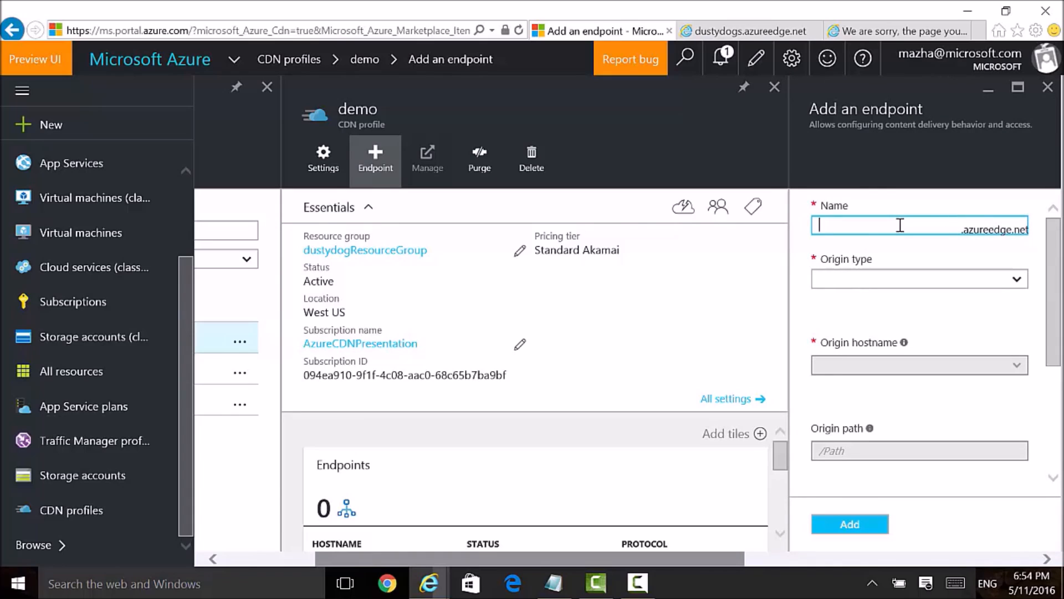
text(dustydogs)
click(876, 281)
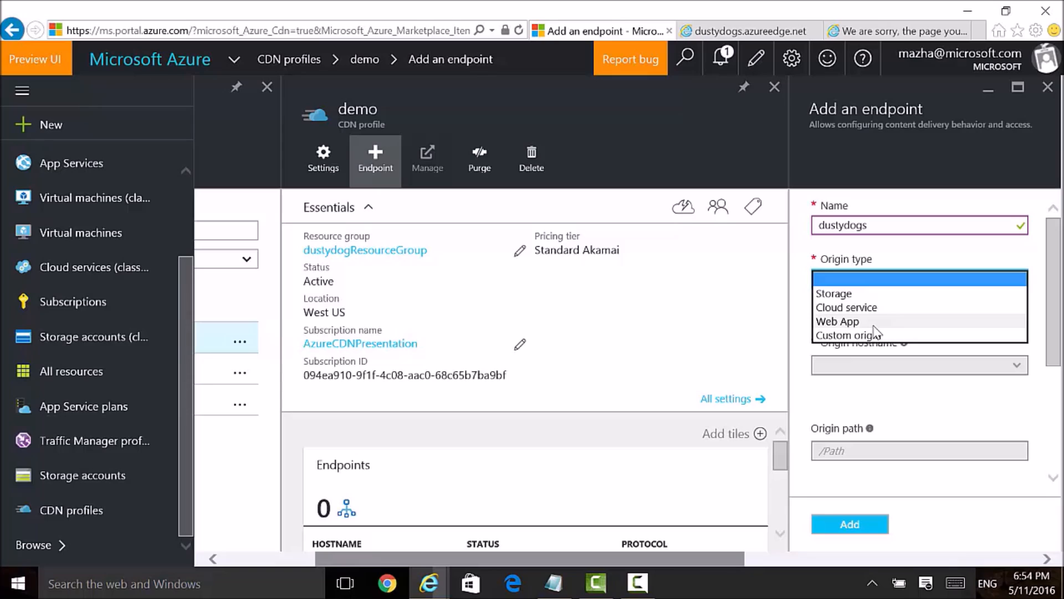
click(874, 325)
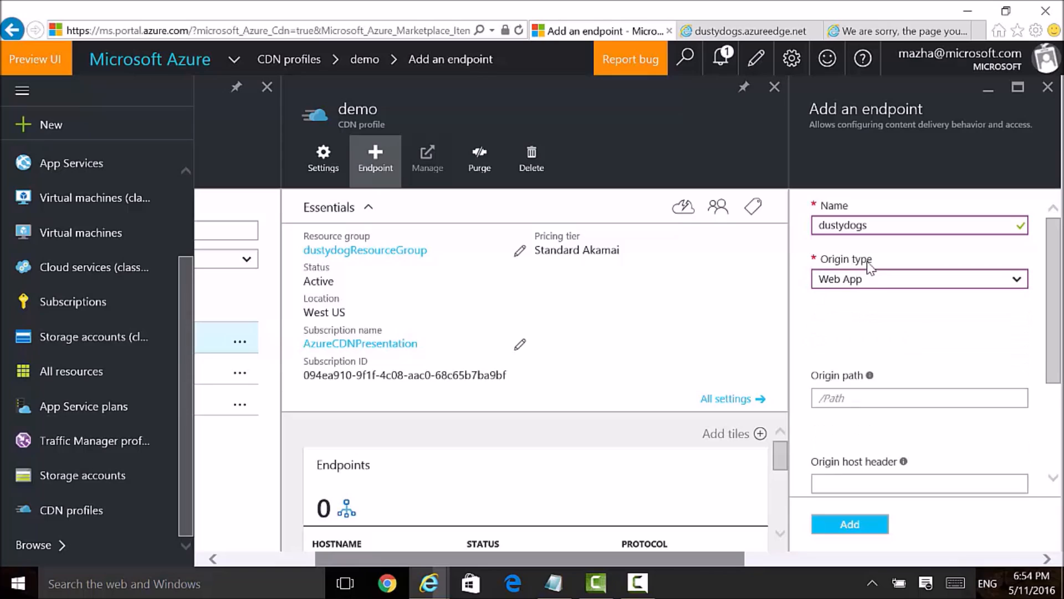
- Set the endpoint's origin hostname to dustydogwebapp.azurewebsites.net and add the endpoint to the demo profile
click(905, 370)
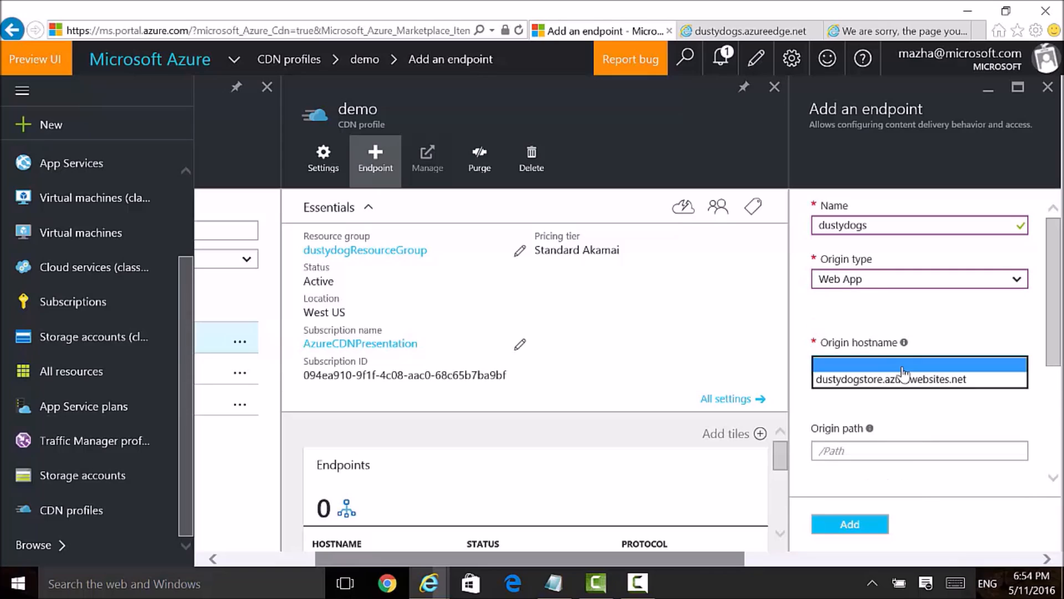
click(866, 394)
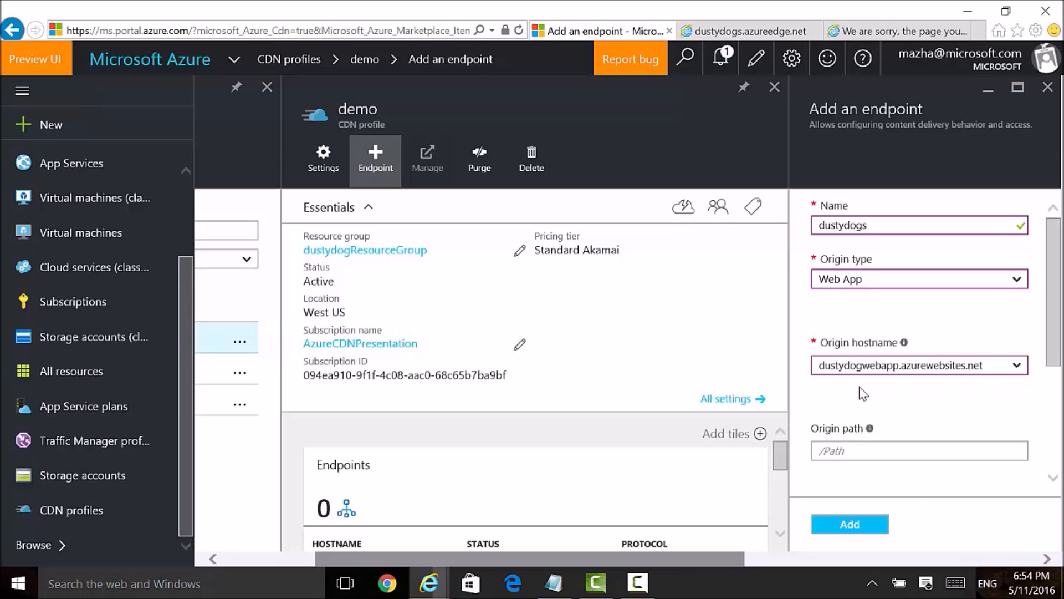
scroll(885, 409, down, 5)
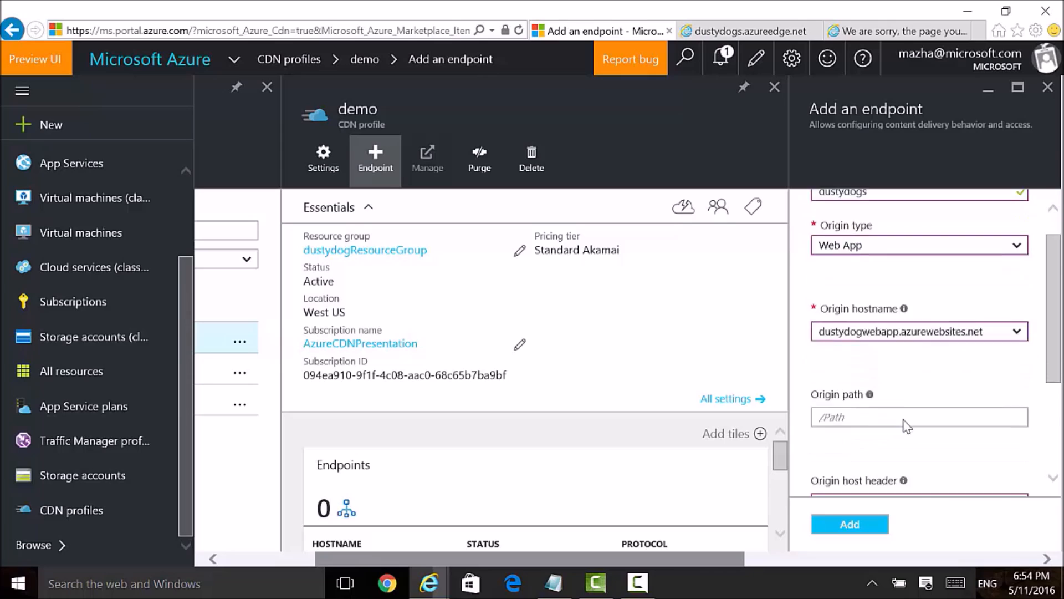
click(852, 525)
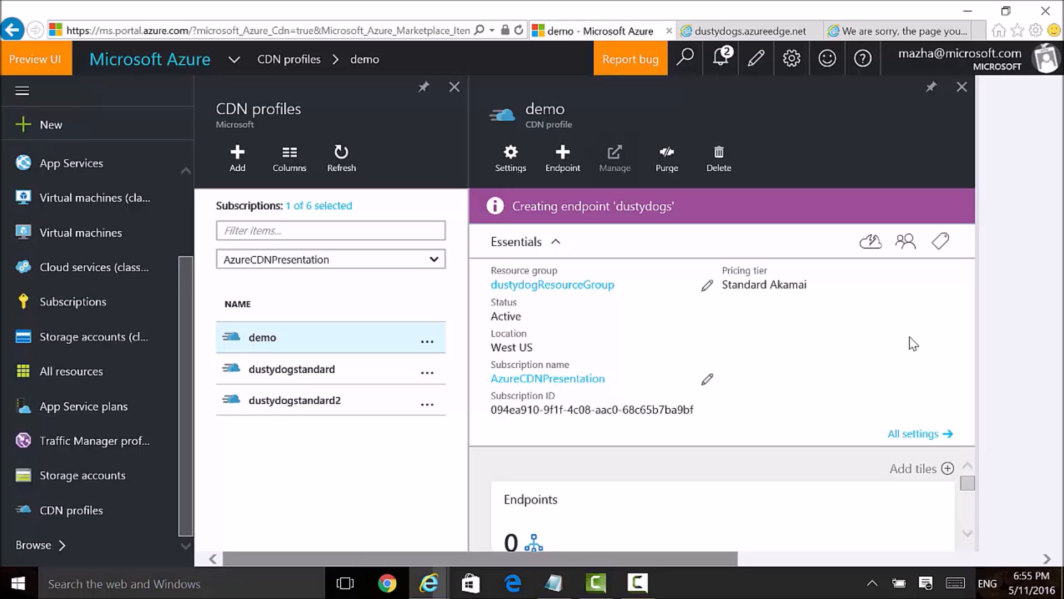
mouse_move(640, 594)
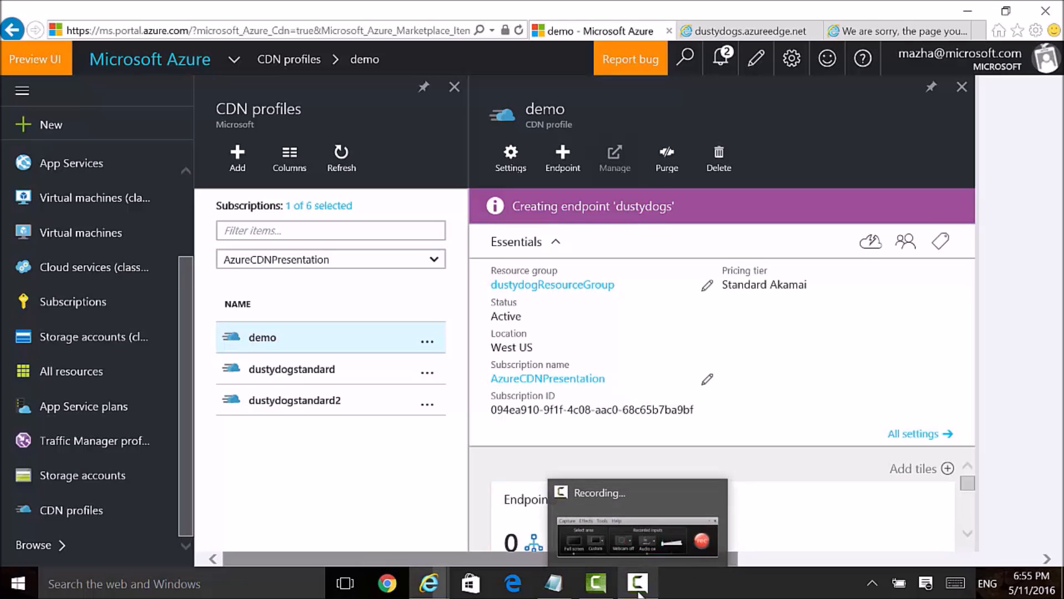
click(553, 582)
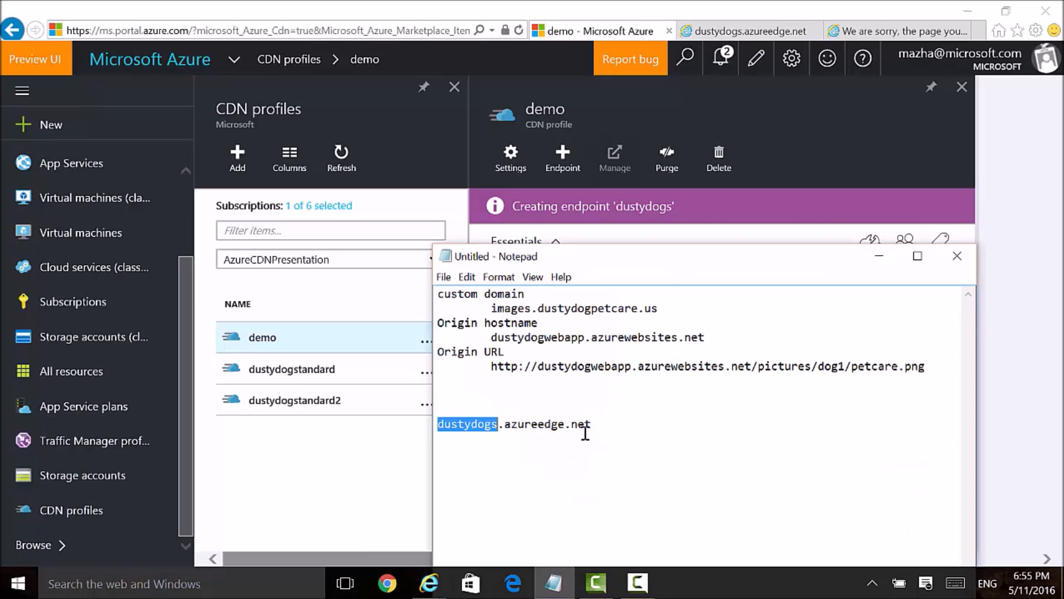
double_click(688, 370)
key(ctrl+c)
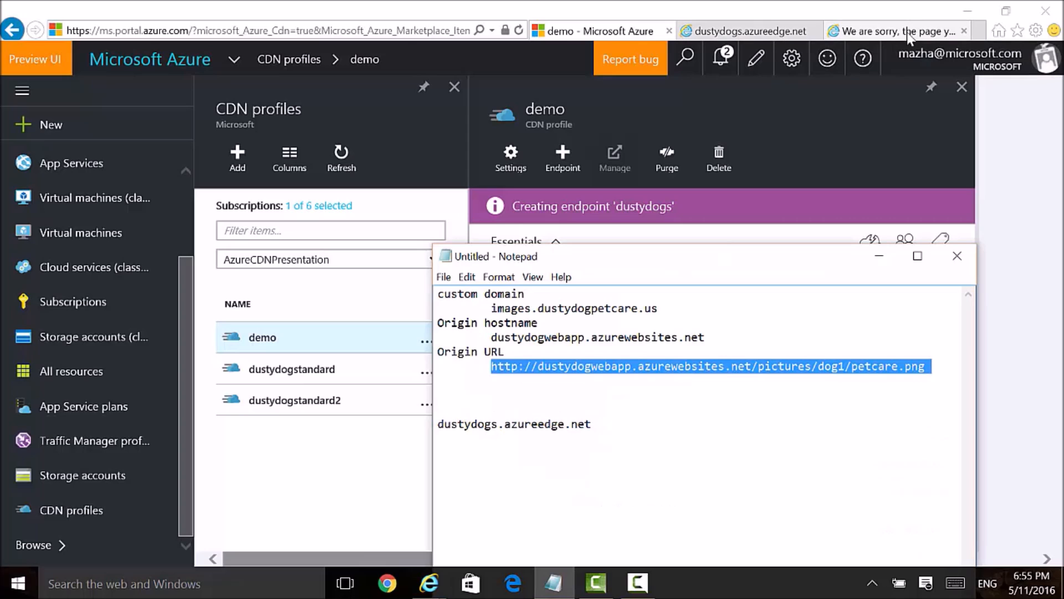
click(979, 30)
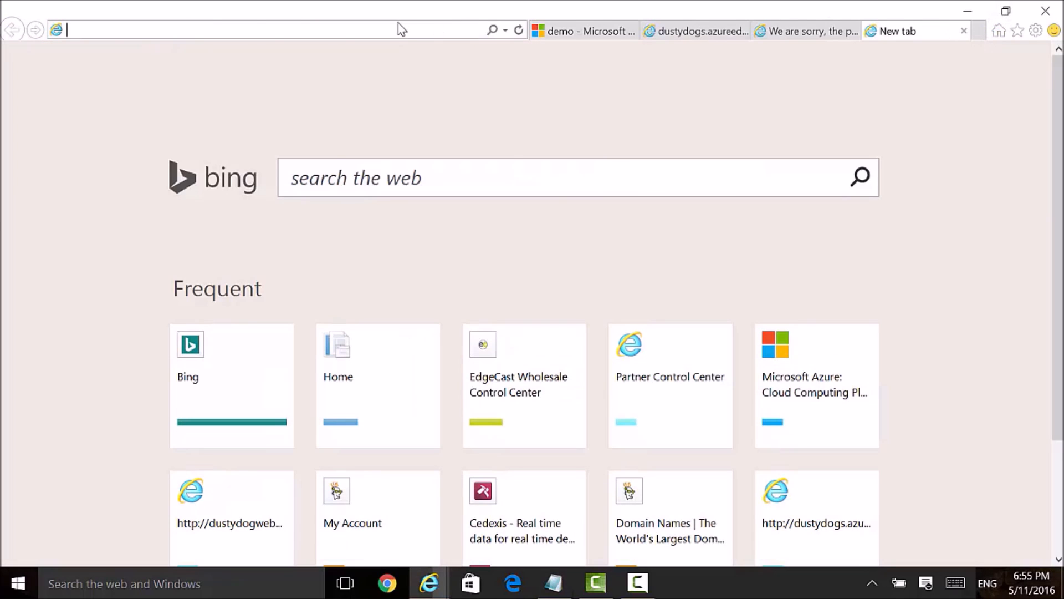
key(ctrl+v)
key(Return)
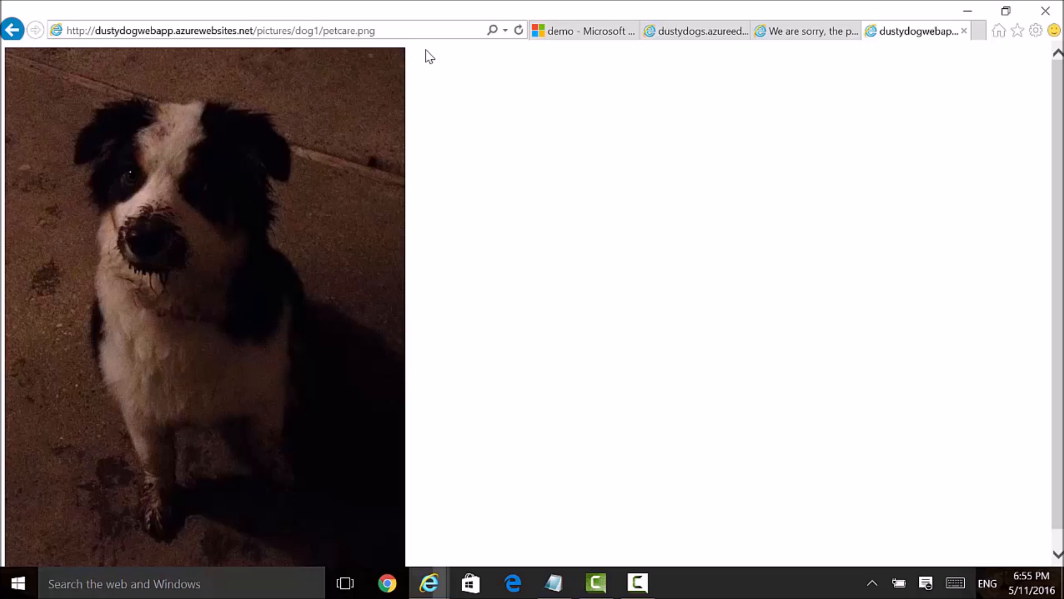
- Copy the CDN endpoint hostname dustydogs.azureedge.net from the Notepad notes
click(588, 31)
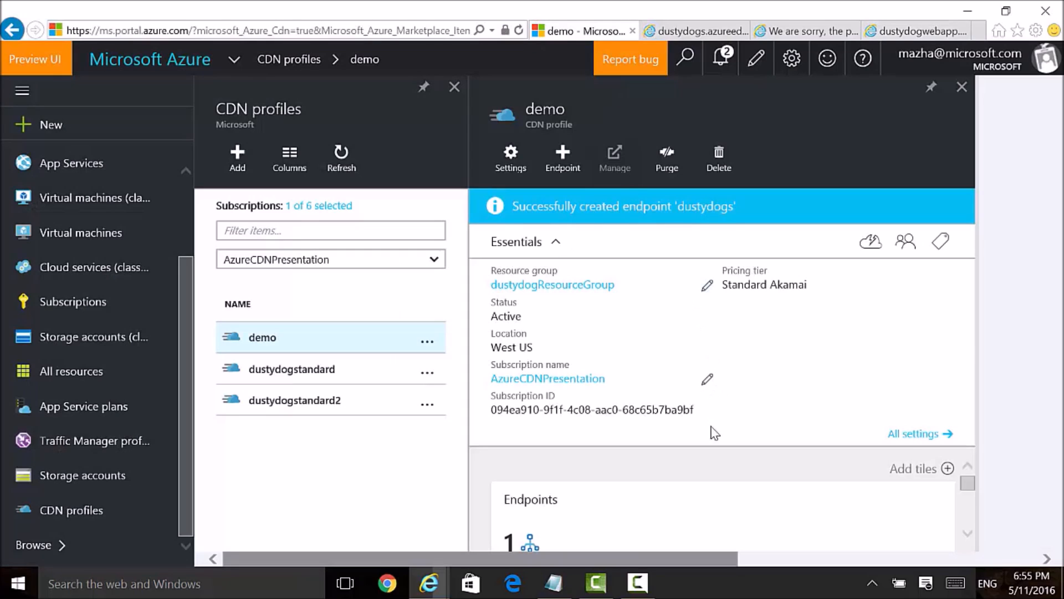
click(566, 588)
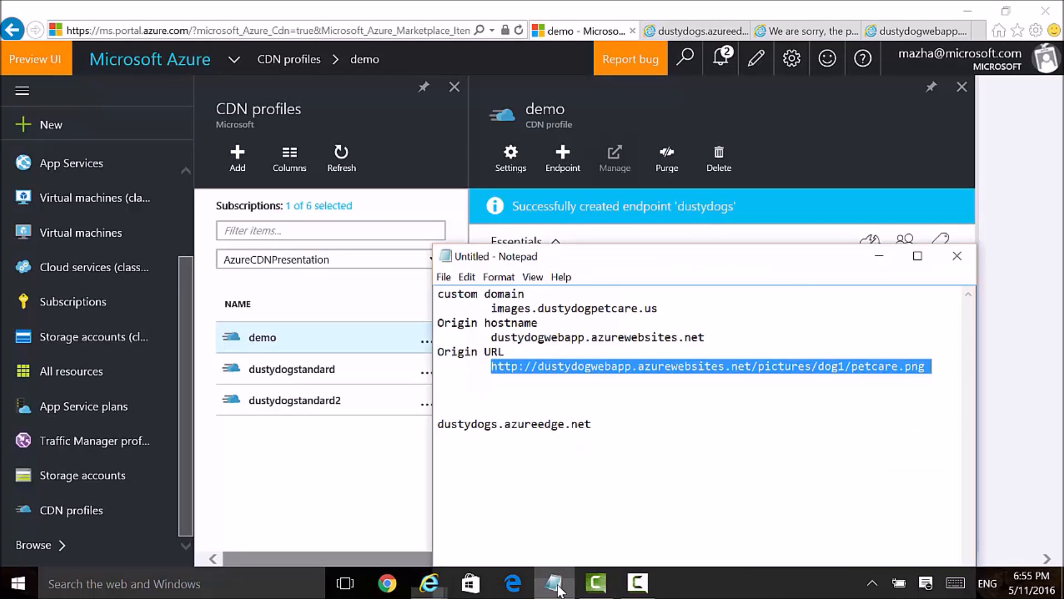
drag(592, 425, 433, 430)
key(ctrl+c)
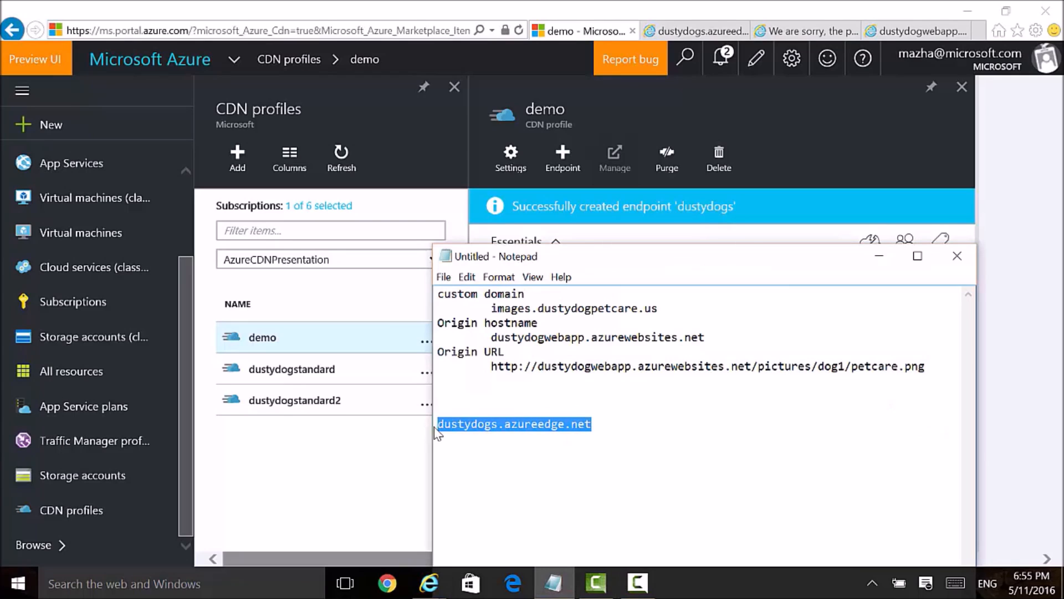
- Replace the origin hostname in the petcare.png image URL with dustydogs.azureedge.net and load the image through the CDN
click(918, 31)
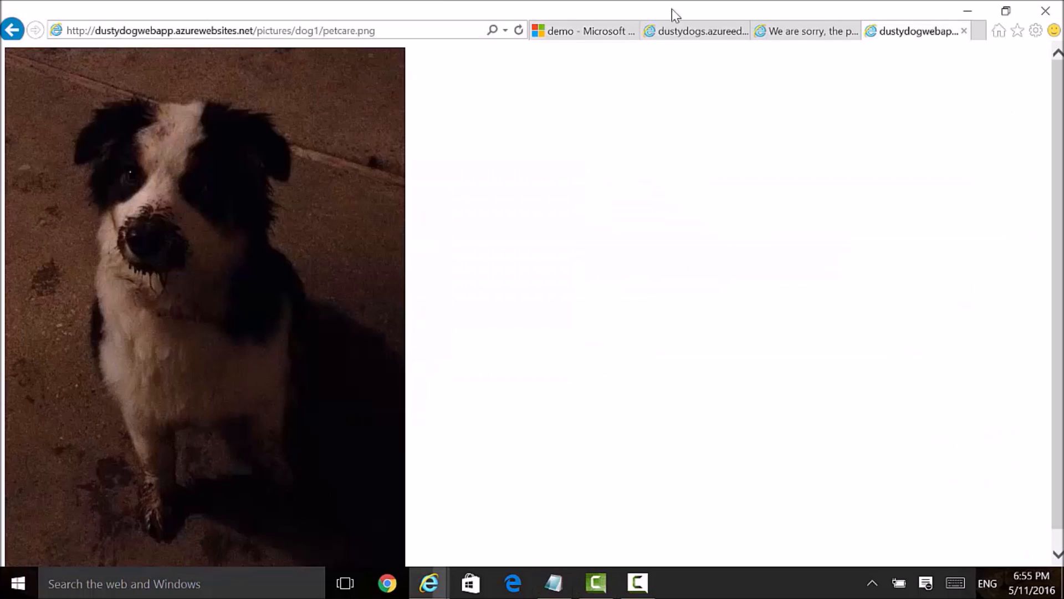
click(199, 31)
drag(256, 30, 95, 30)
key(Delete)
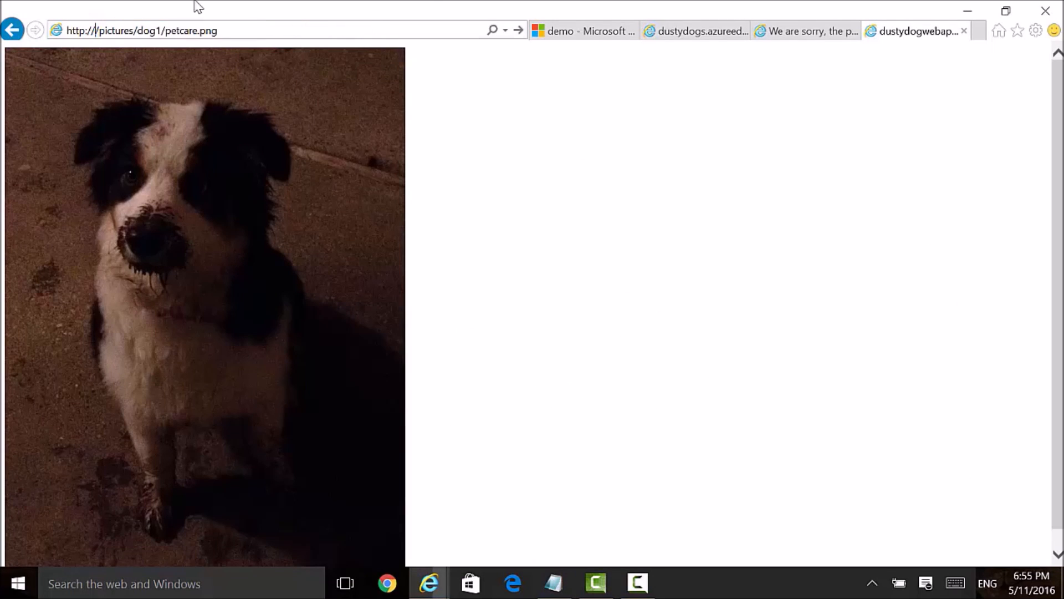
key(ctrl+v)
key(Return)
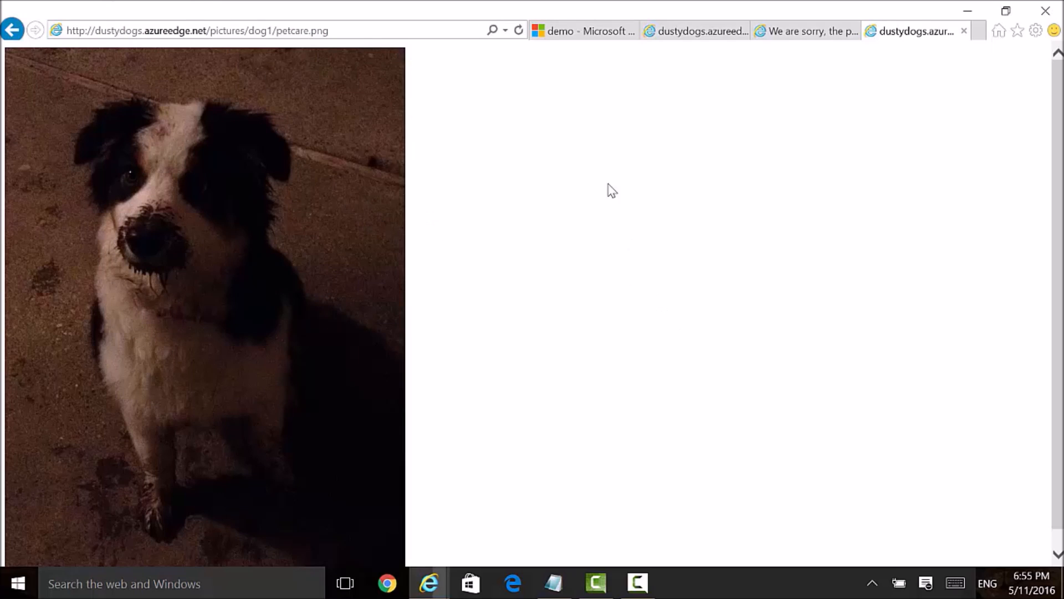
- Return to the Azure portal and open the dustydogs.azureedge.net endpoint from the demo profile's endpoint list
click(588, 32)
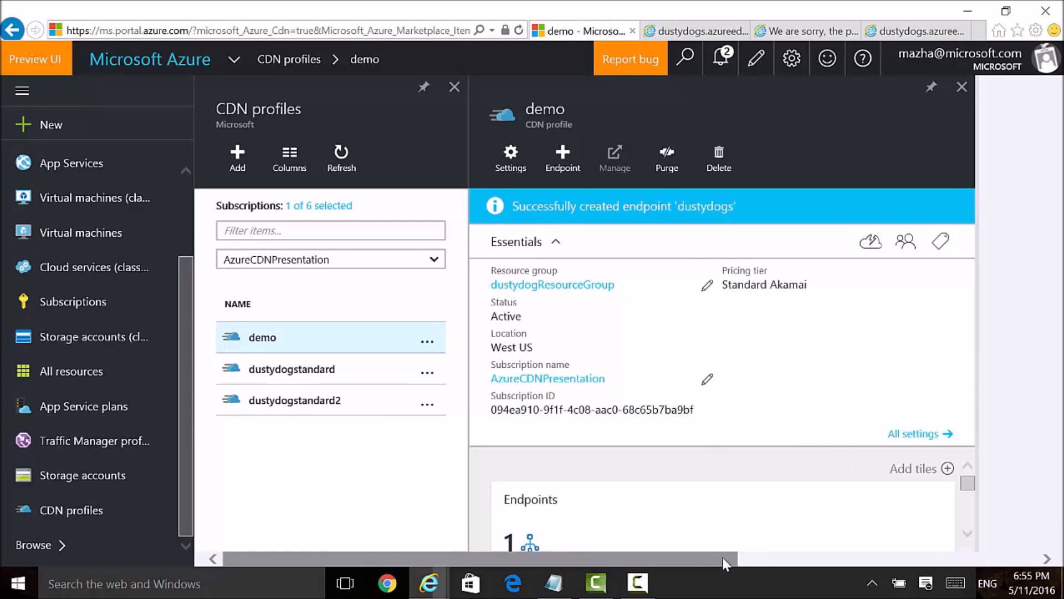
scroll(790, 558, right, 2)
scroll(843, 501, down, 2)
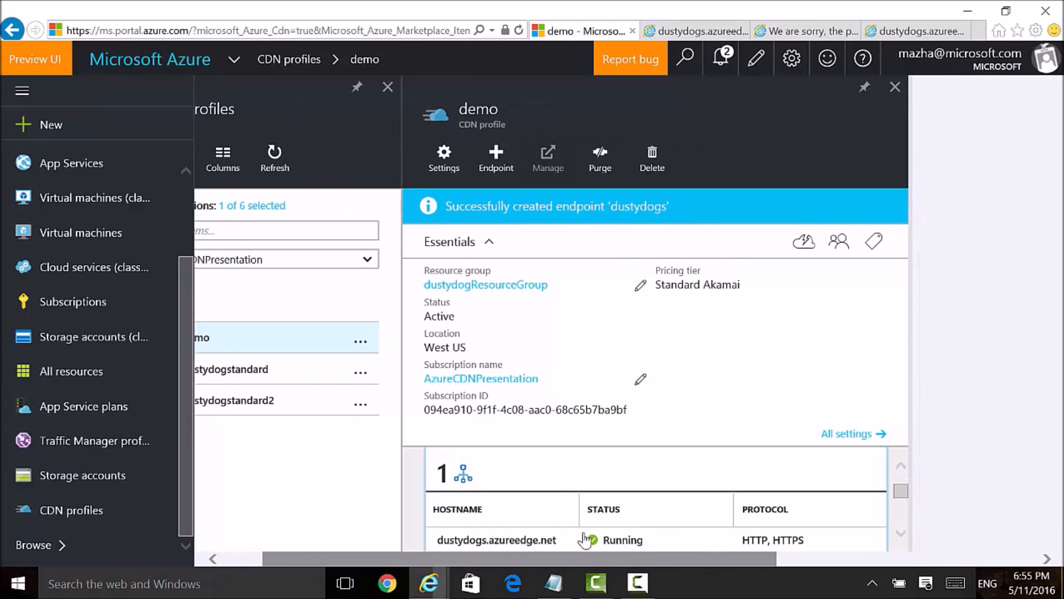
click(553, 542)
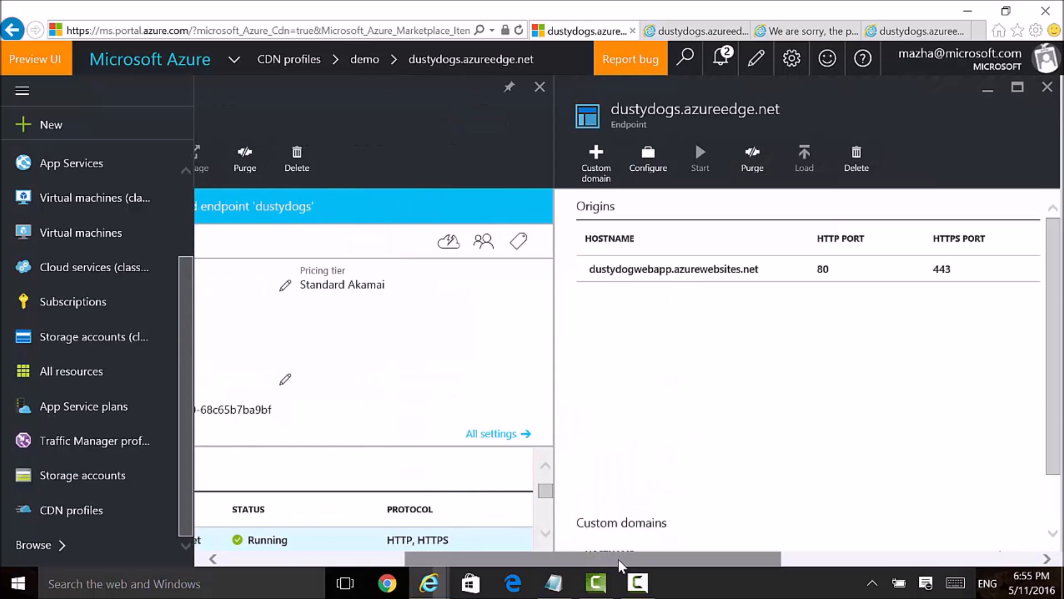
drag(620, 560, 560, 561)
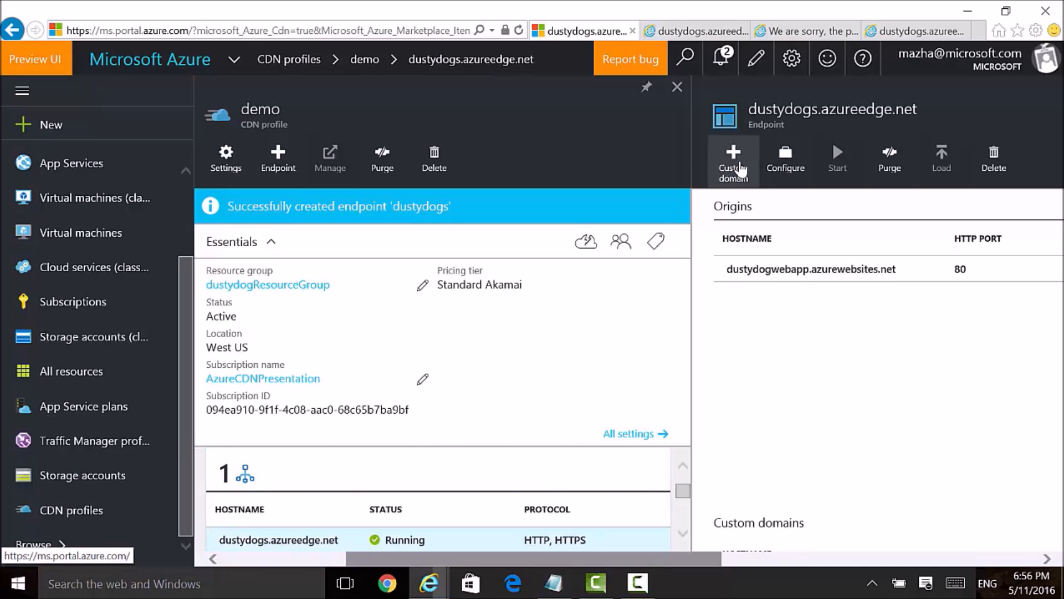
- Add images.dustydogpetcare.us, copied from the Notepad notes, as a custom domain on the dustydogs endpoint
click(740, 163)
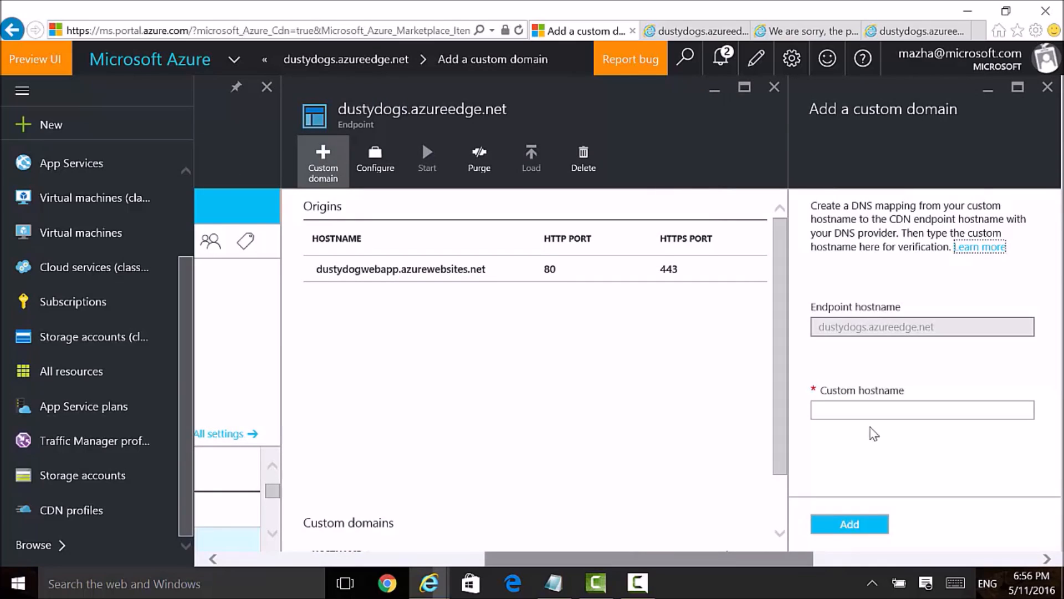
click(553, 582)
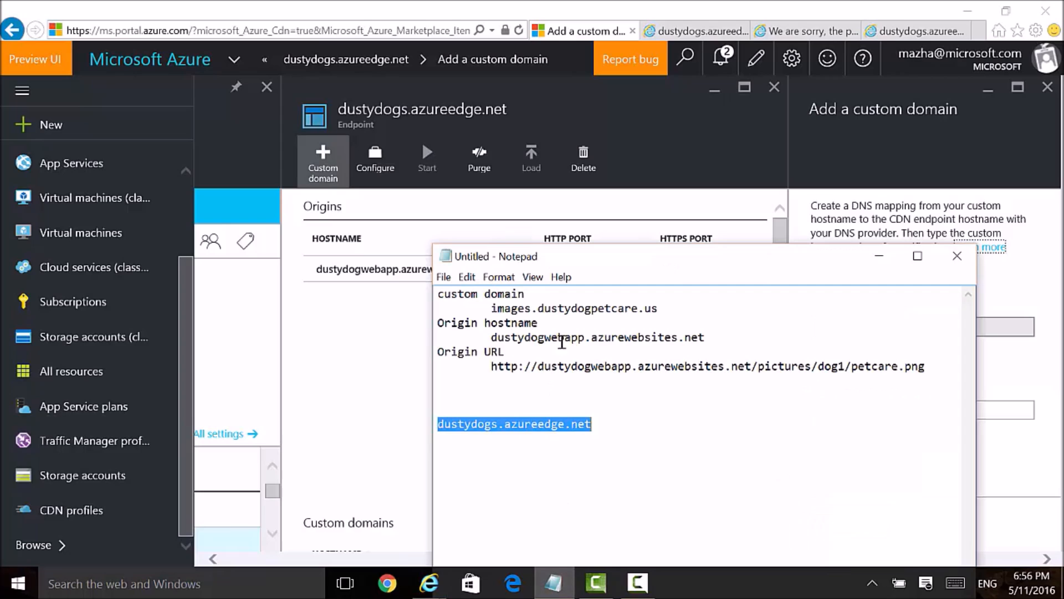
click(658, 309)
drag(658, 309, 492, 308)
key(ctrl+c)
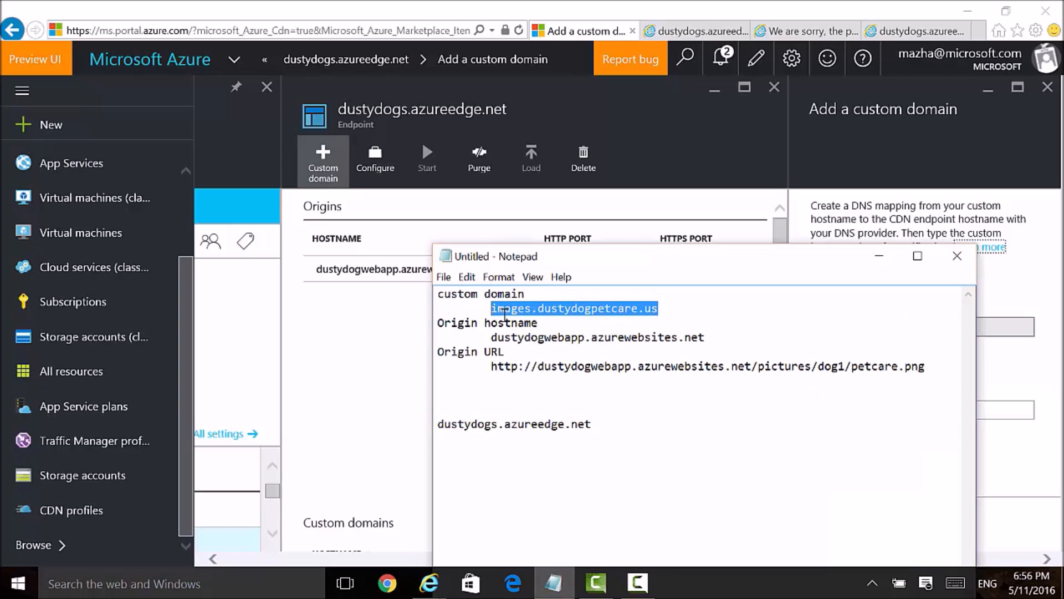
click(1009, 410)
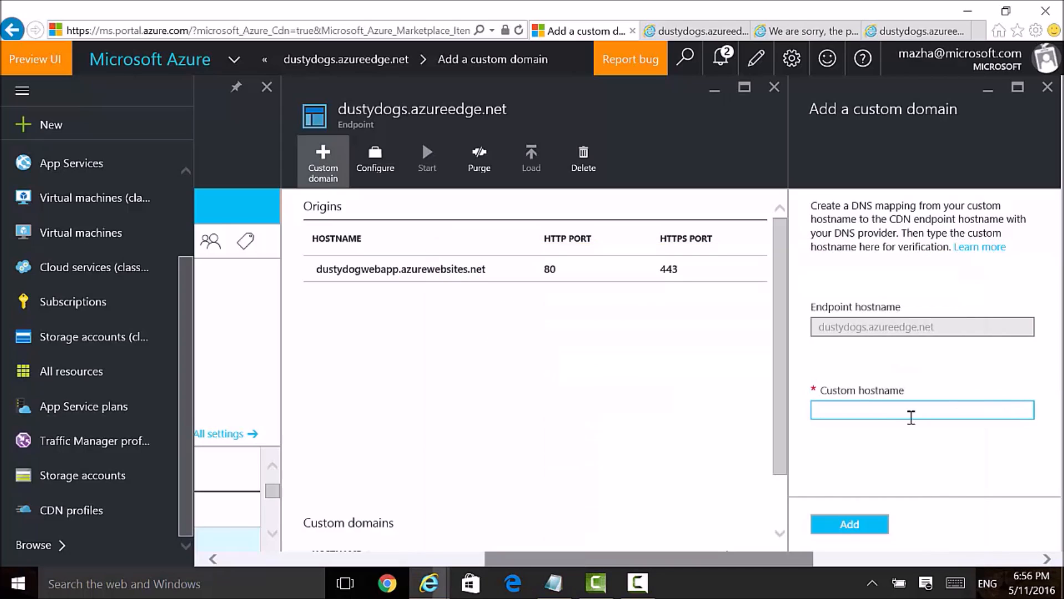
key(ctrl+v)
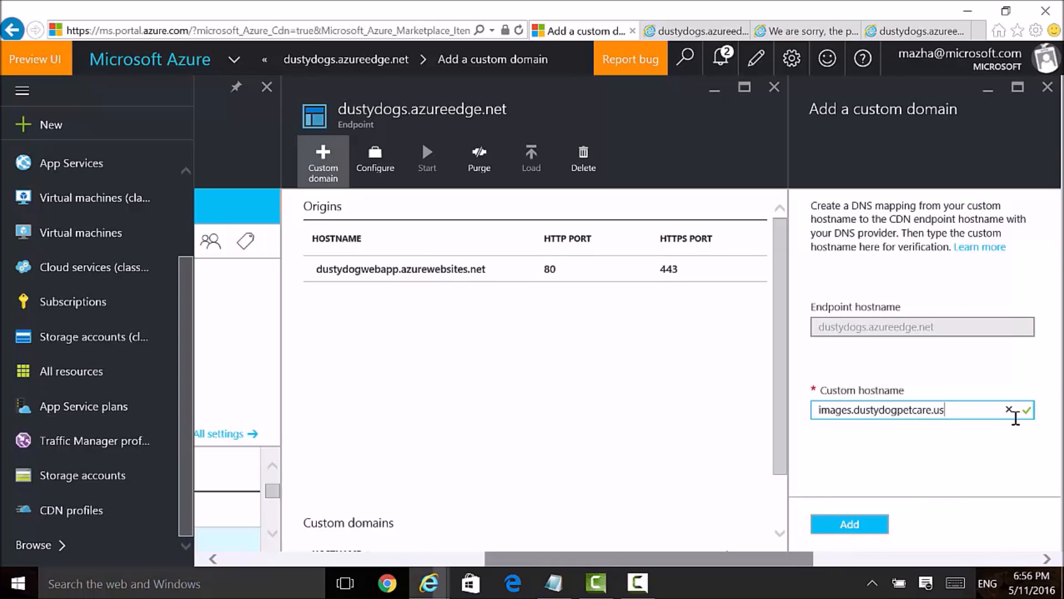
click(874, 525)
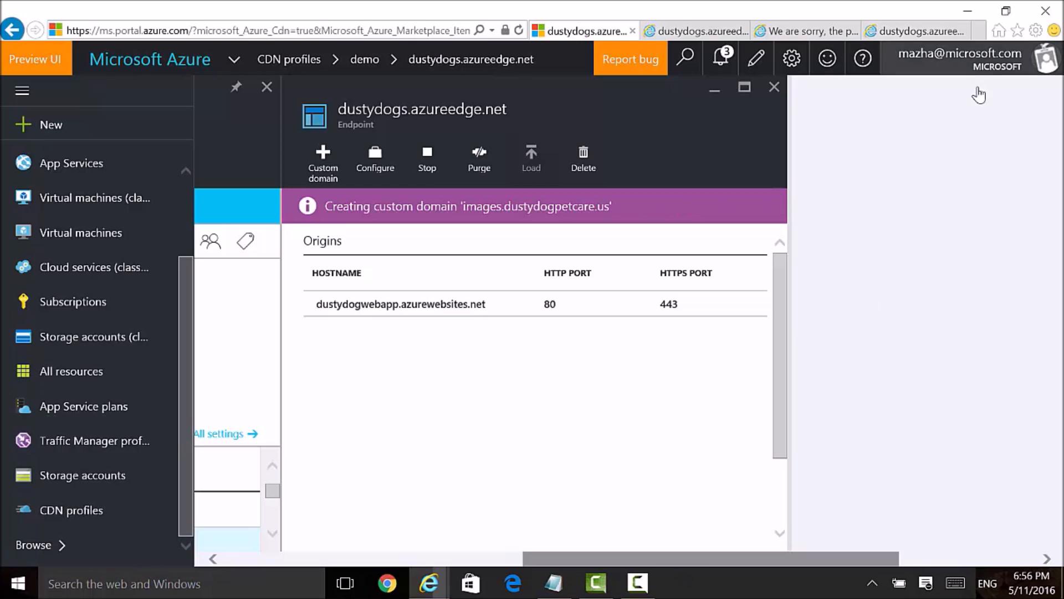
- Copy the custom domain images.dustydogpetcare.us from Notepad again and return to the browser
click(554, 582)
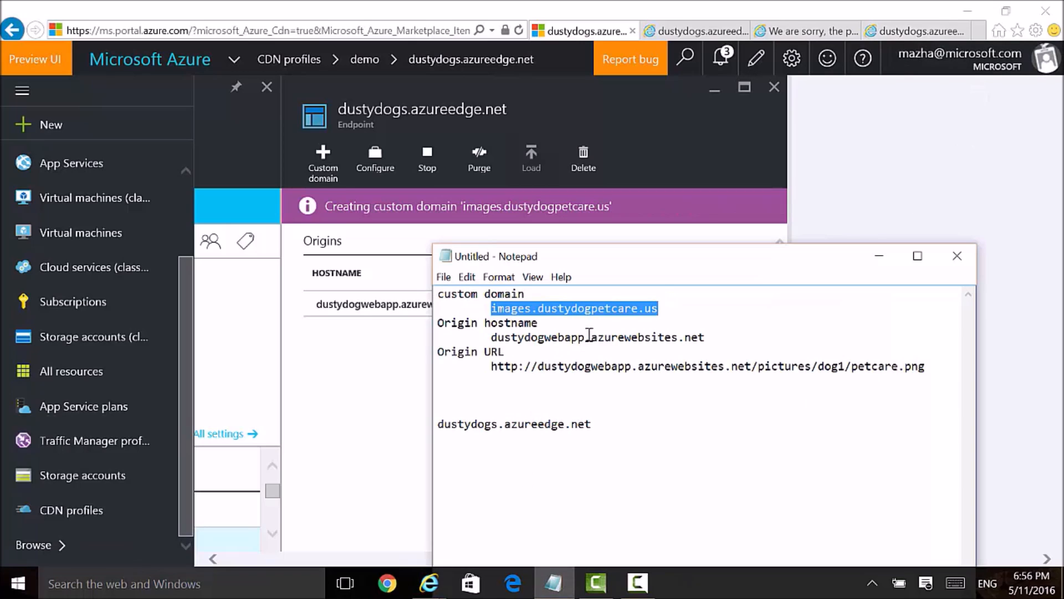
drag(659, 308, 491, 308)
key(ctrl+c)
click(847, 135)
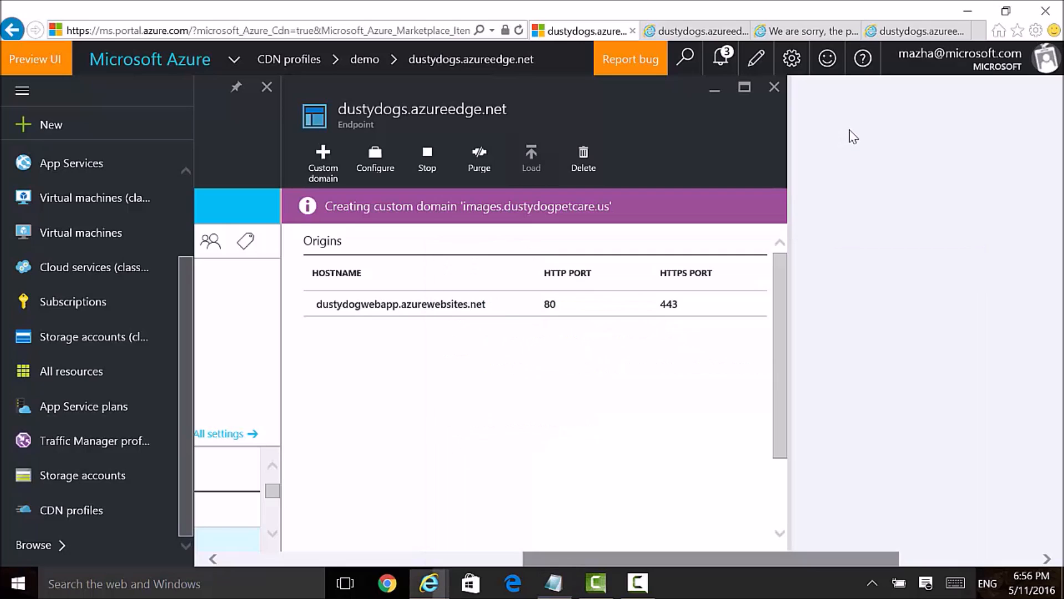
- Load the petcare.png image with images.dustydogpetcare.us as the URL's hostname, then return to the endpoint in the Azure portal
click(915, 31)
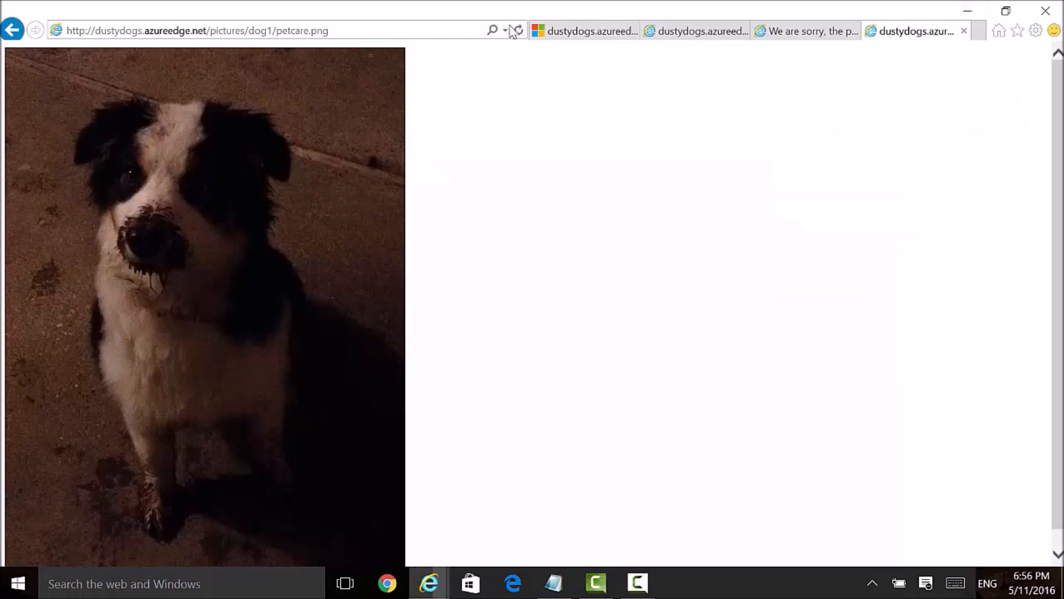
click(219, 30)
click(217, 29)
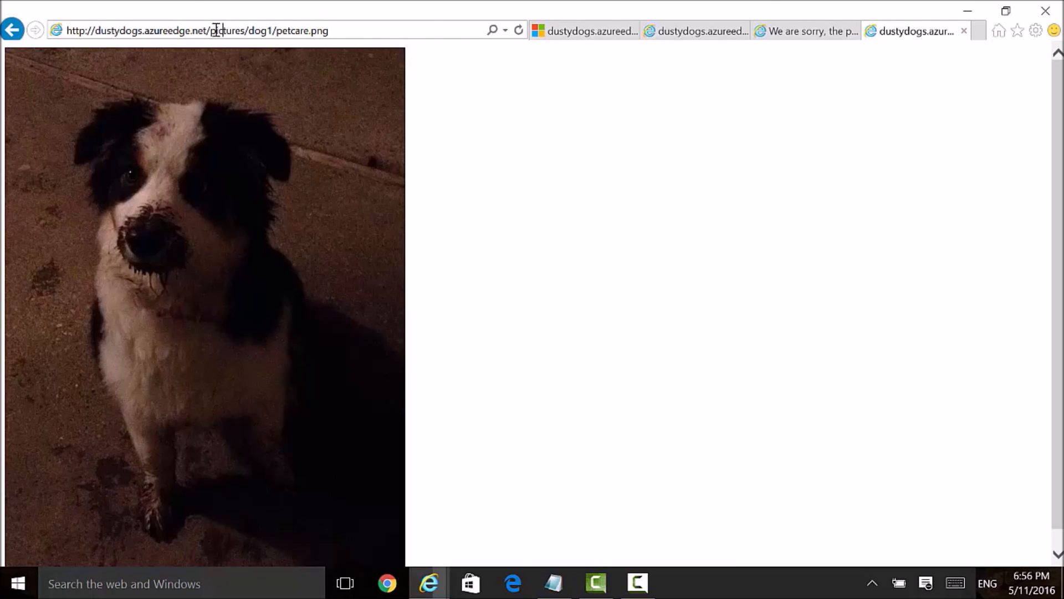
drag(208, 30, 95, 31)
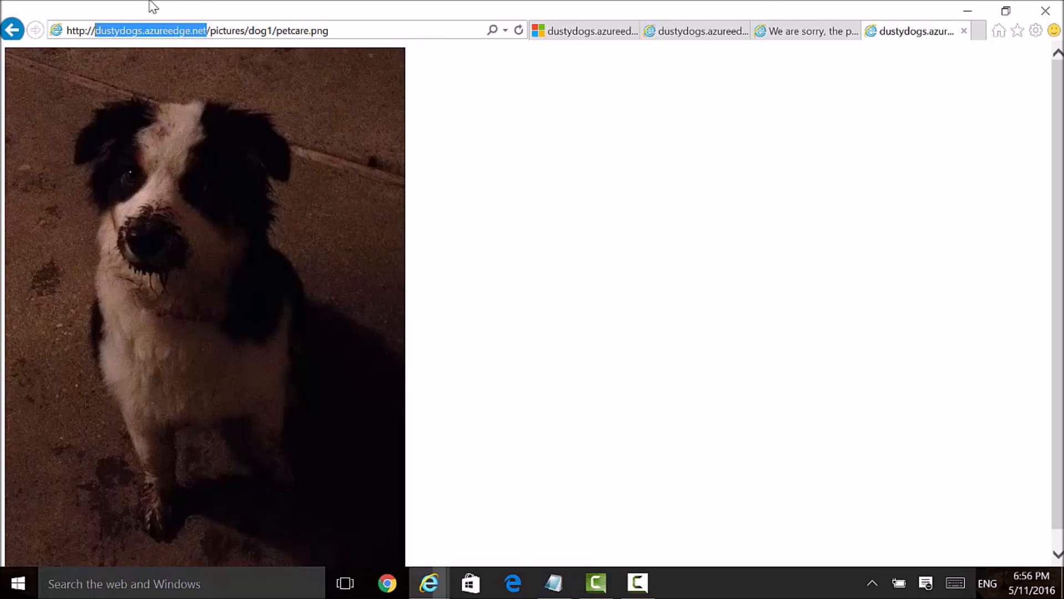
key(BackSpace)
key(ctrl+v)
key(Return)
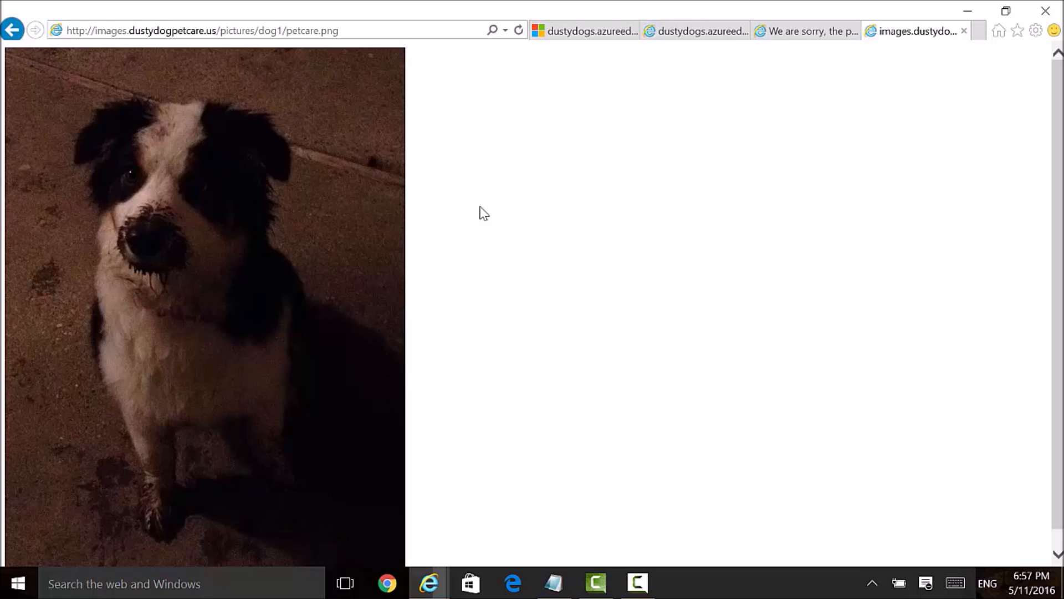
click(589, 31)
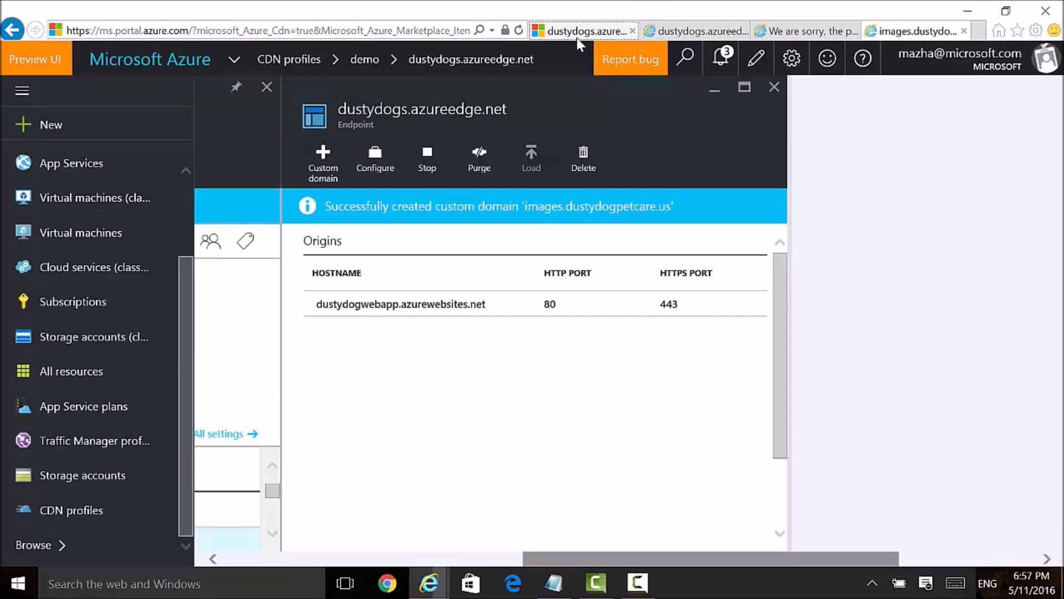